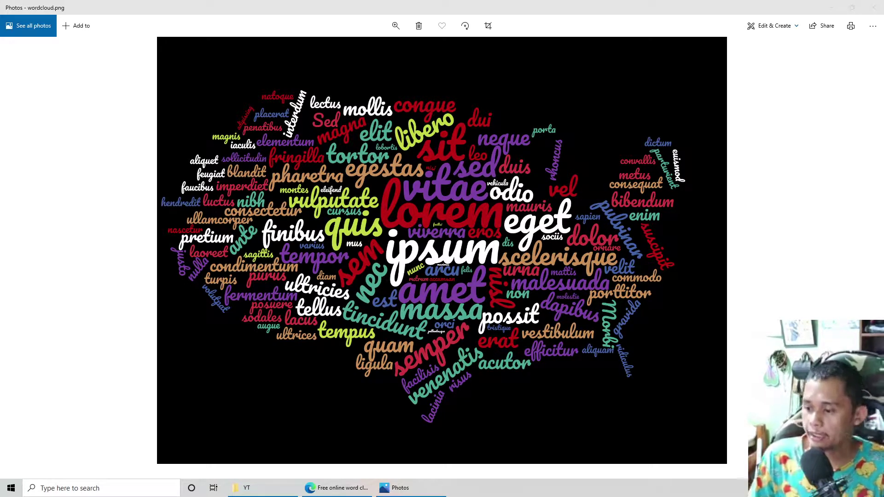
# - Switch to the WordClouds.com page in Edge and look over its address, toolbar and current word cloud
pyautogui.click(352, 492)
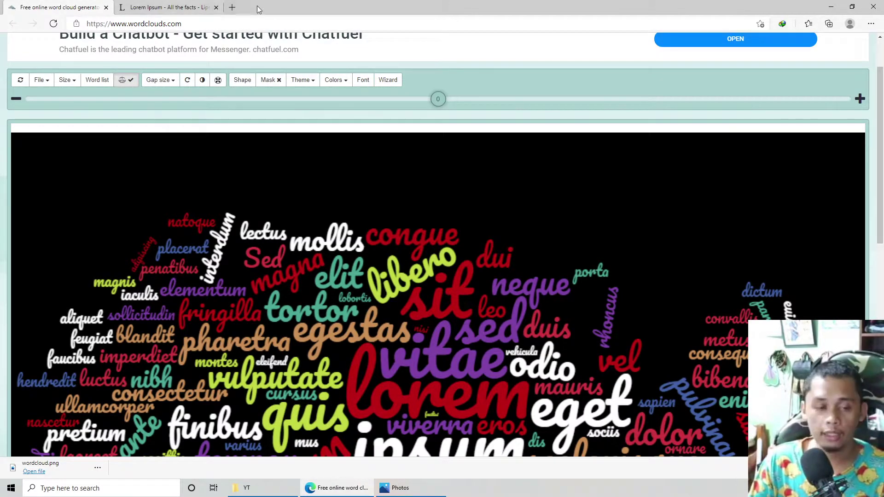
pyautogui.click(165, 21)
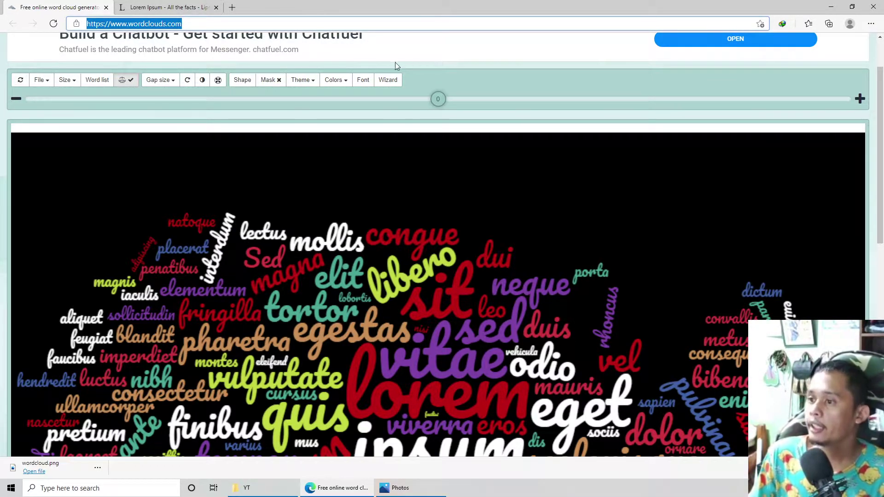
pyautogui.click(484, 82)
pyautogui.scroll(2, 485, 82)
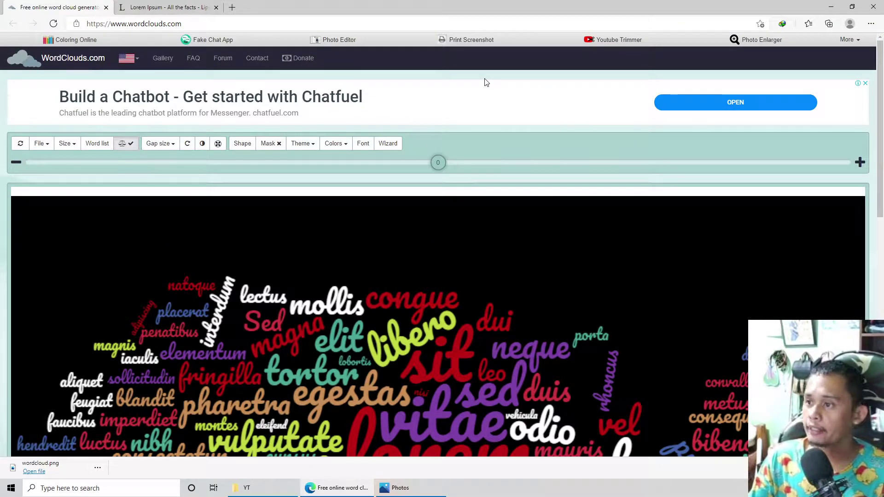
pyautogui.scroll(-1, 487, 82)
pyautogui.scroll(-1, 672, 152)
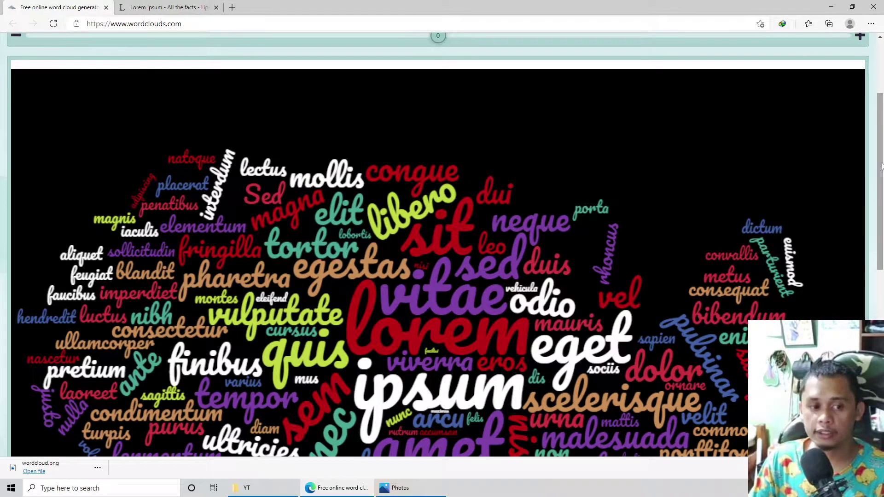
pyautogui.moveTo(881, 166)
pyautogui.mouseDown()
pyautogui.moveTo(871, 249)
pyautogui.moveTo(874, 125)
pyautogui.moveTo(880, 155)
pyautogui.mouseUp()
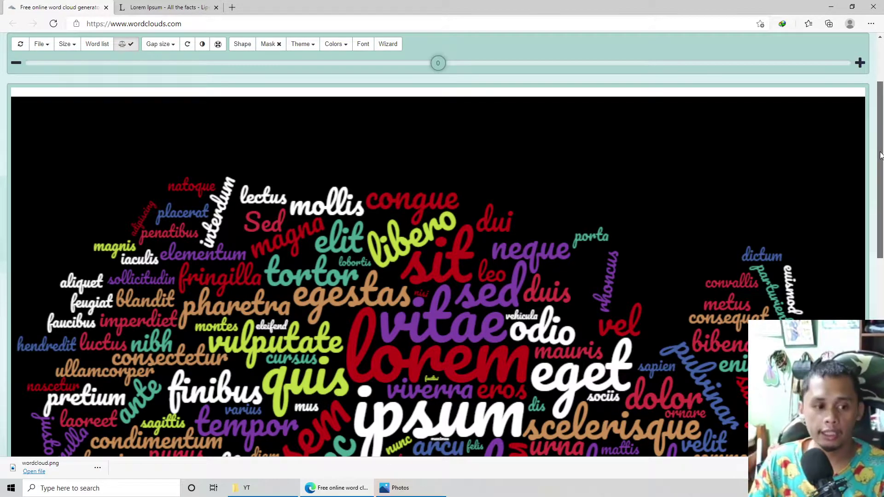
pyautogui.moveTo(880, 155)
pyautogui.mouseDown()
pyautogui.moveTo(880, 168)
pyautogui.moveTo(878, 122)
pyautogui.moveTo(878, 138)
pyautogui.mouseUp()
pyautogui.scroll(-2, 366, 275)
pyautogui.scroll(2, 372, 273)
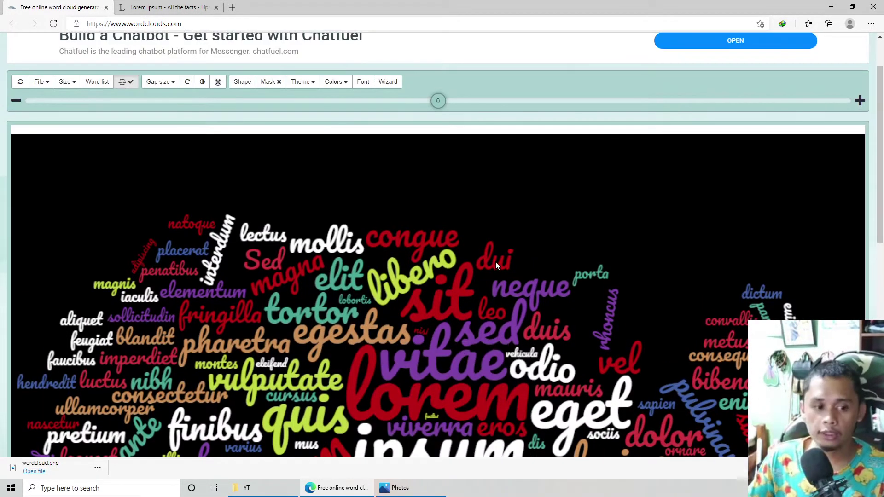
# - Examine the word list's weights, including the entry for "lorem", and compare them with the word sizes in the cloud
pyautogui.click(96, 88)
pyautogui.scroll(-5, 346, 190)
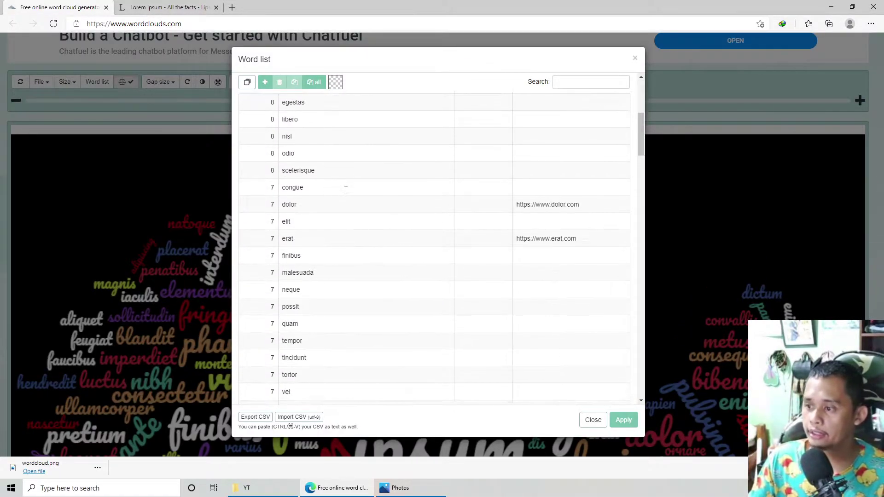
pyautogui.scroll(-4, 304, 258)
pyautogui.scroll(10, 332, 235)
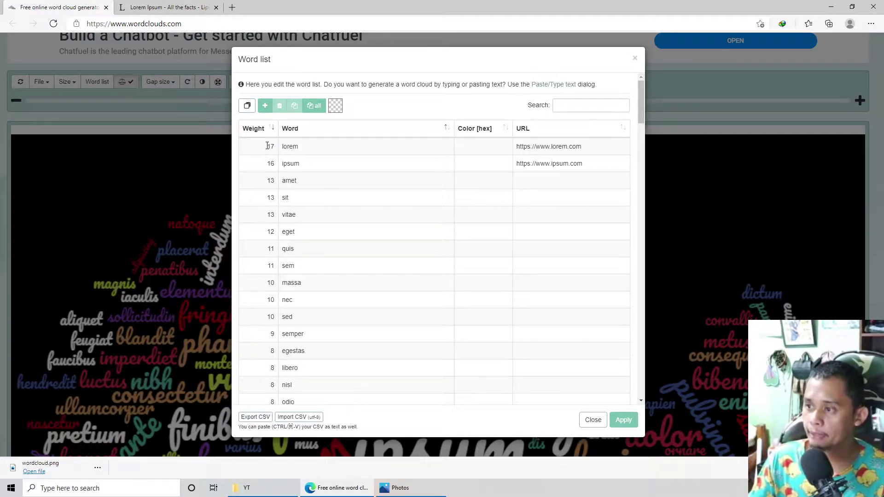
pyautogui.click(274, 147)
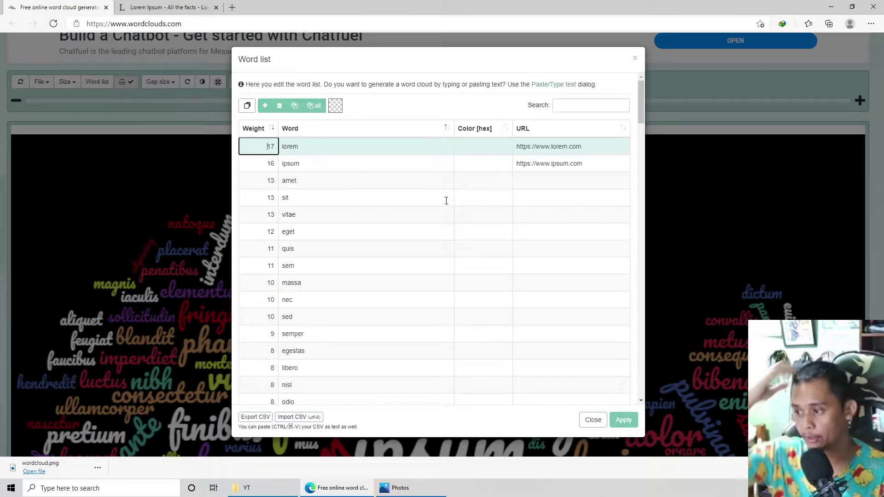
pyautogui.click(593, 420)
pyautogui.scroll(-3, 576, 395)
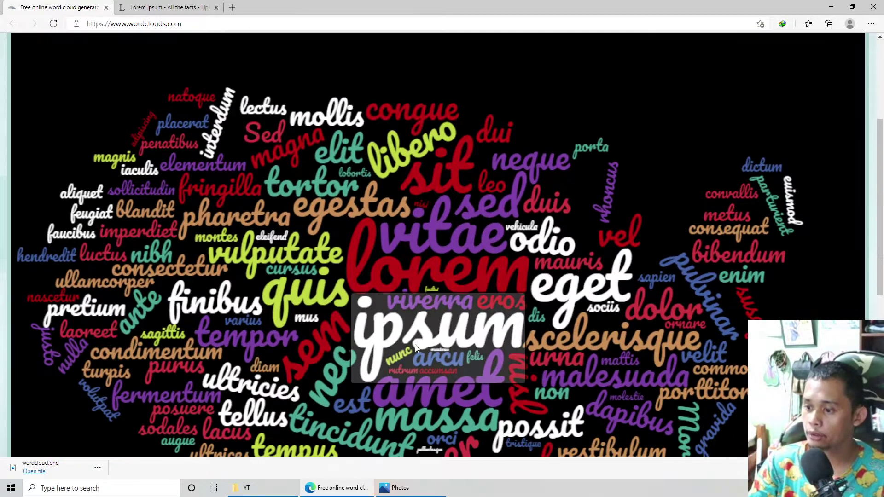
pyautogui.scroll(3, 499, 275)
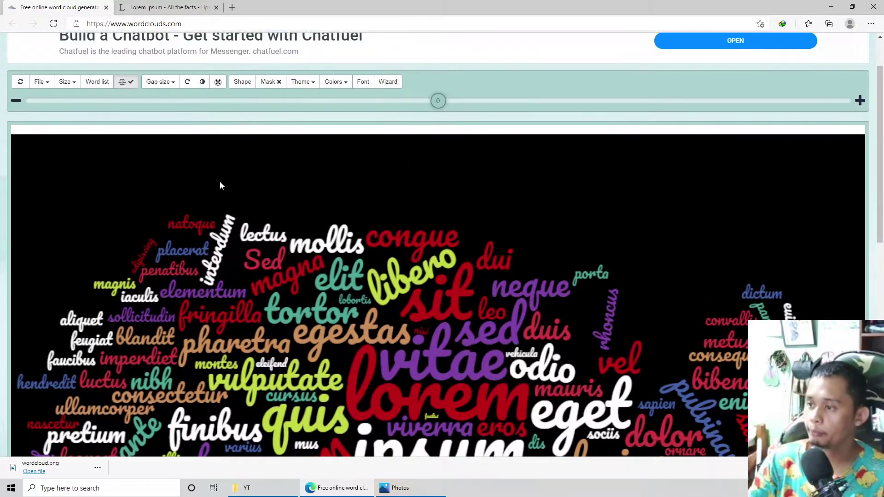
# - Reopen the word list and review its entries from the highest to the lower weights, including the words "ipsum" and "amet"
pyautogui.click(97, 82)
pyautogui.scroll(-15, 274, 263)
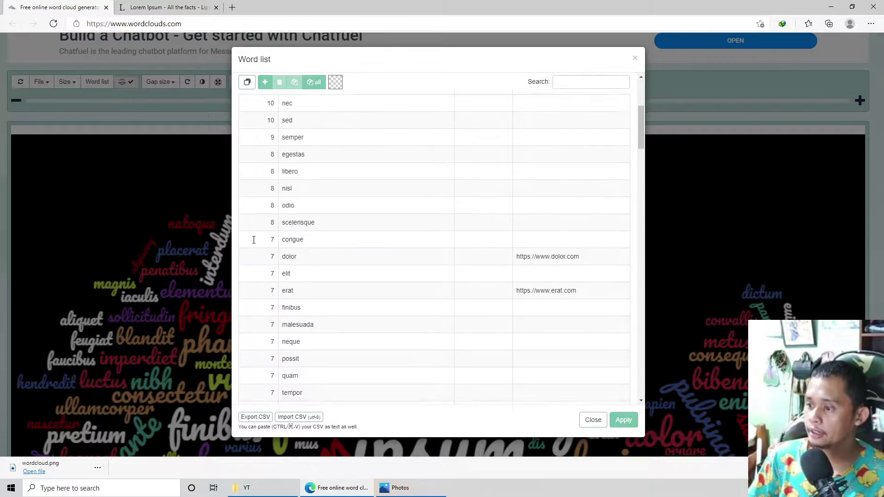
pyautogui.scroll(-15, 274, 263)
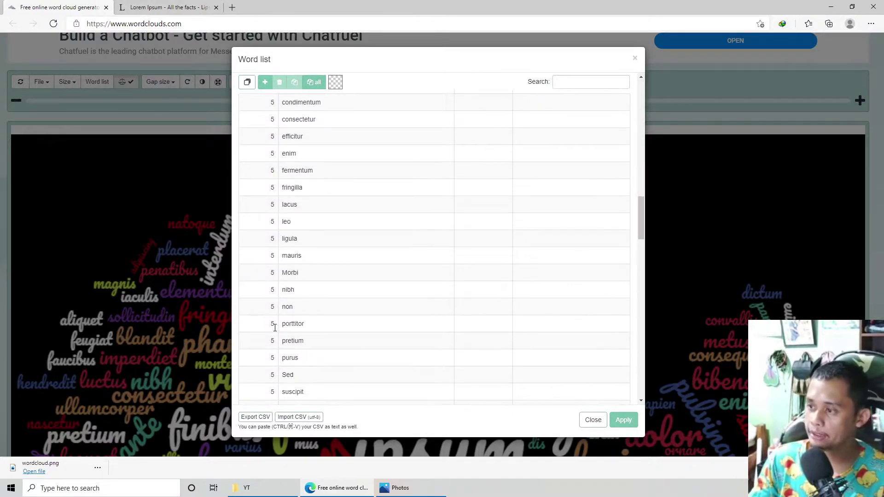
pyautogui.scroll(-3, 273, 321)
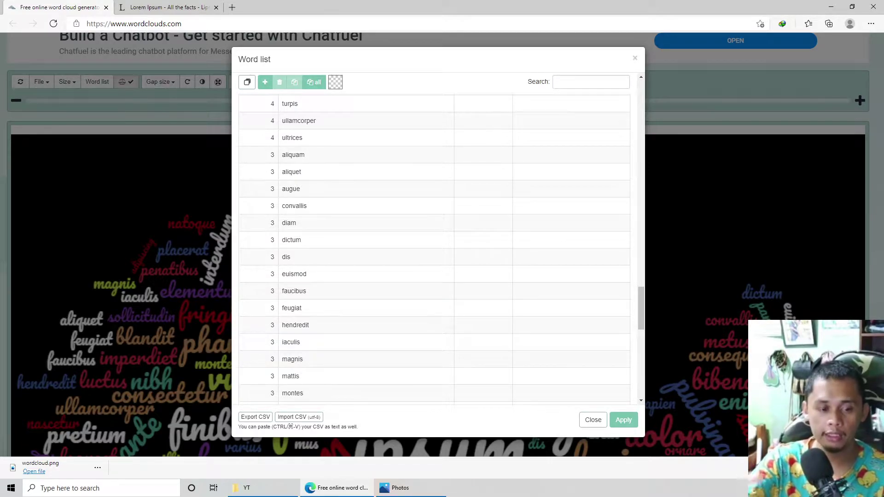
pyautogui.scroll(-2, 607, 292)
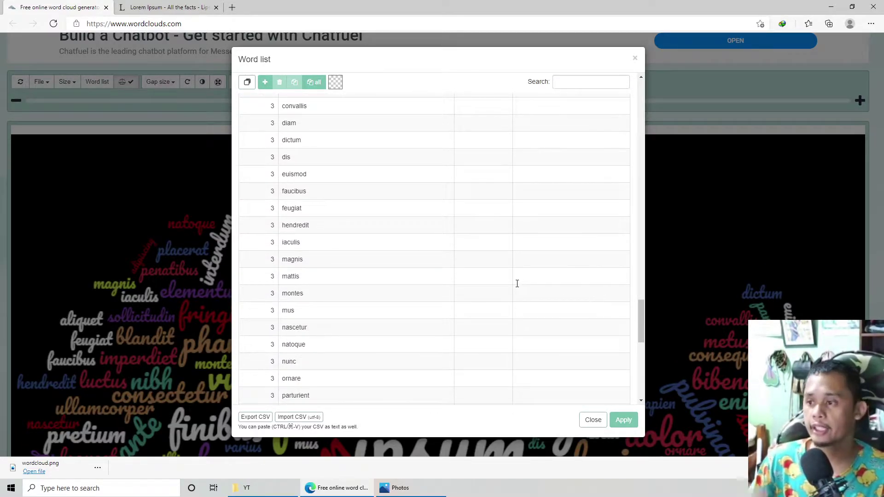
pyautogui.scroll(20, 518, 283)
pyautogui.scroll(3, 478, 267)
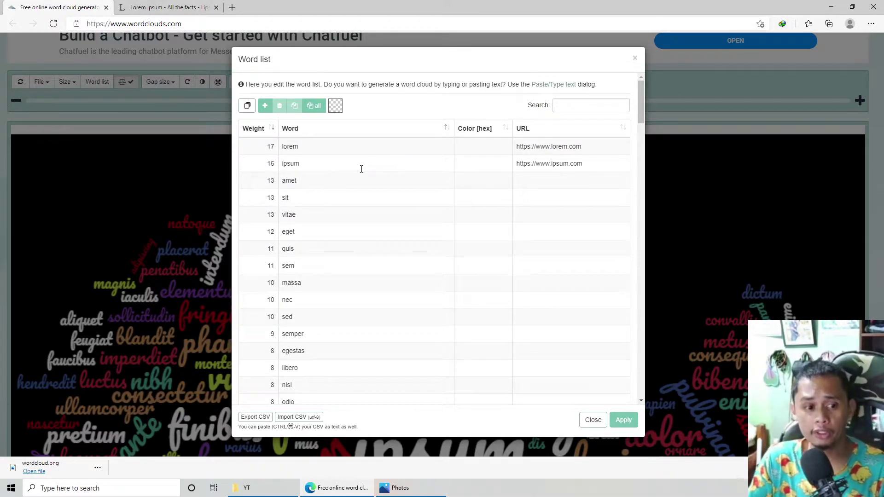
pyautogui.click(324, 150)
pyautogui.doubleClick(348, 165)
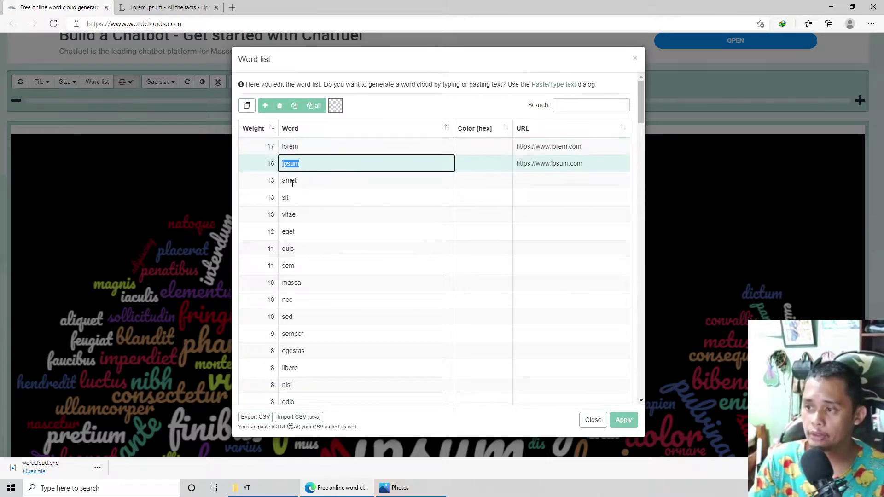
pyautogui.doubleClick(282, 182)
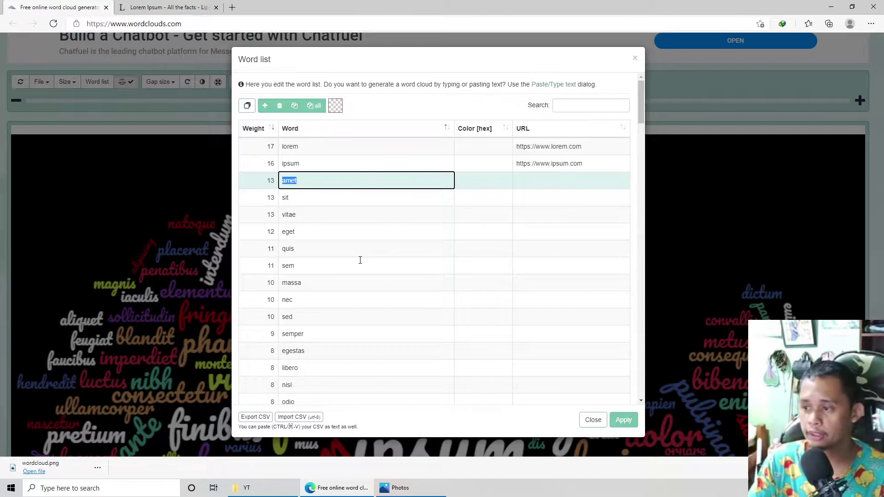
pyautogui.click(425, 109)
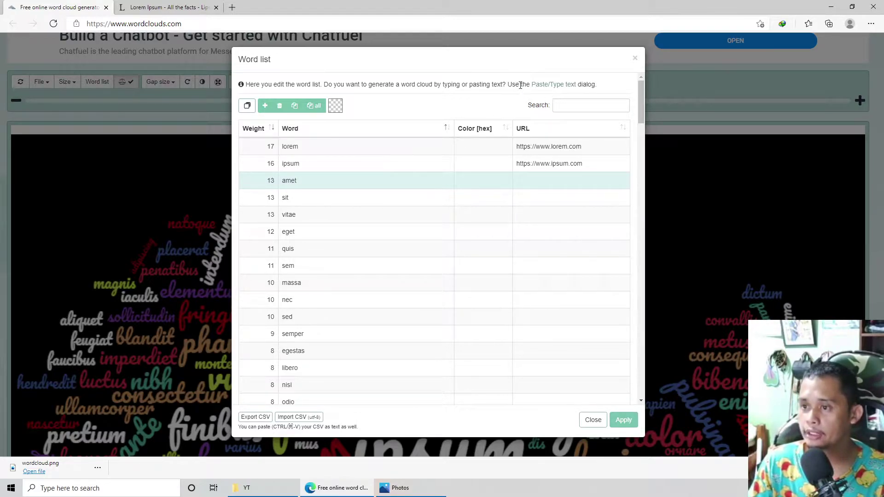
# - Generate a new word cloud from pasted text, using the "What is Lorem Ipsum?" paragraph from lipsum.com, and view it
pyautogui.click(558, 85)
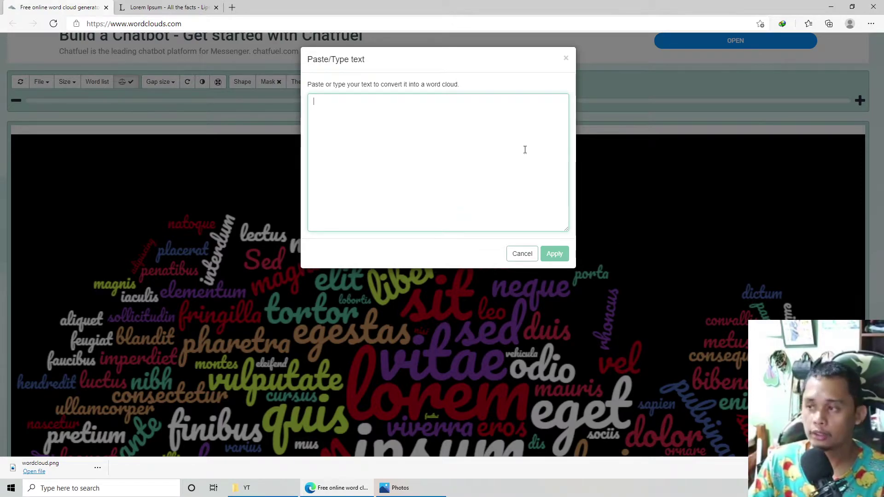
pyautogui.click(176, 6)
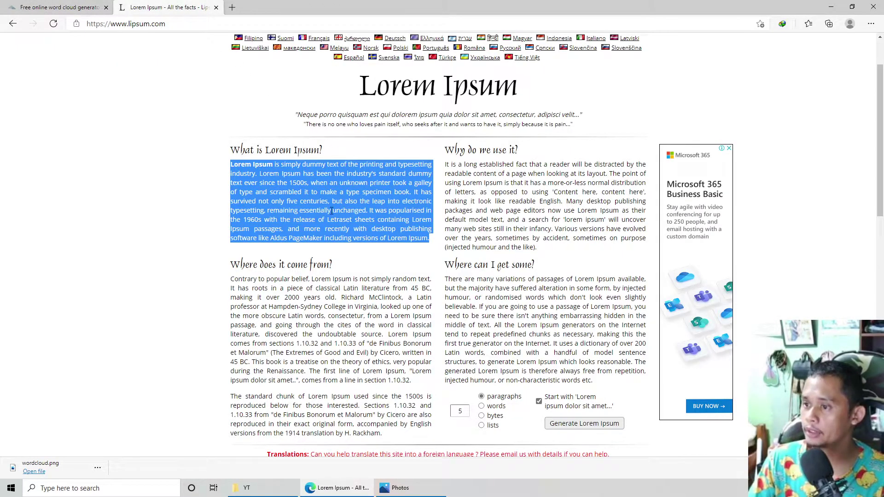
pyautogui.click(34, 6)
pyautogui.write("Lorem Ipsum is simply dummy text of the printing and typesetting industry. Lorem Ipsum has been the industry's standard dummy text ever since the 1500s, when an unknown printer took a galley of type and scrambled it to make a type specimen book. It has survived not only five centuries, but also the leap into electronic typesetting, remaining essentially unchanged. It was popularised in the 1960s with the release of Letraset sheets containing Lorem Ipsum passages, and more recently with desktop publishing software like Aldus PageMaker including versions of Lorem Ipsum.")
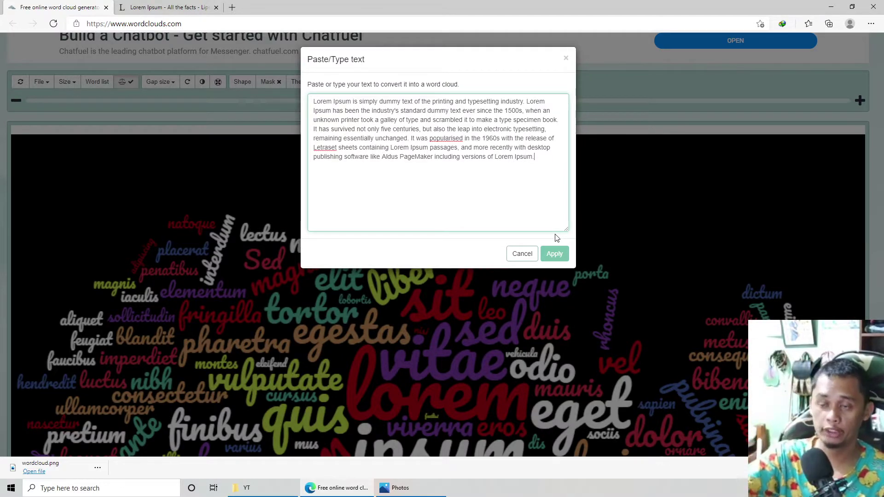
pyautogui.click(555, 254)
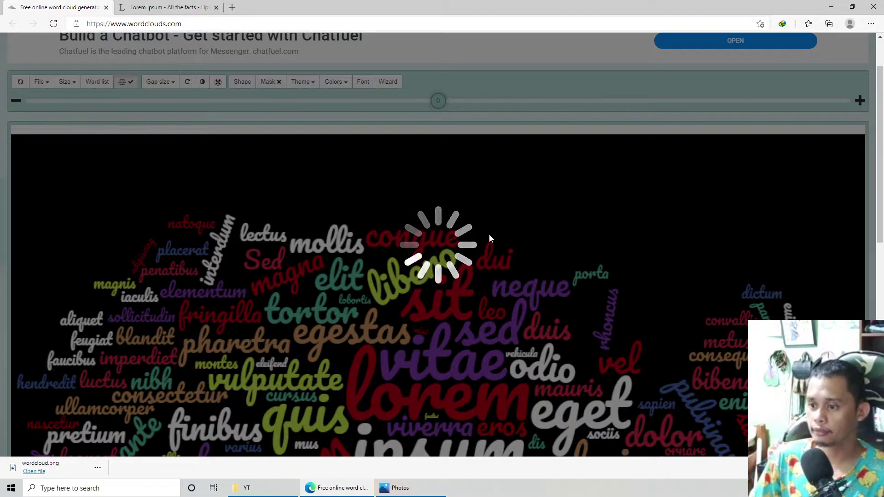
pyautogui.scroll(-4, 473, 244)
pyautogui.scroll(3, 473, 239)
pyautogui.scroll(-4, 473, 239)
pyautogui.scroll(1, 476, 239)
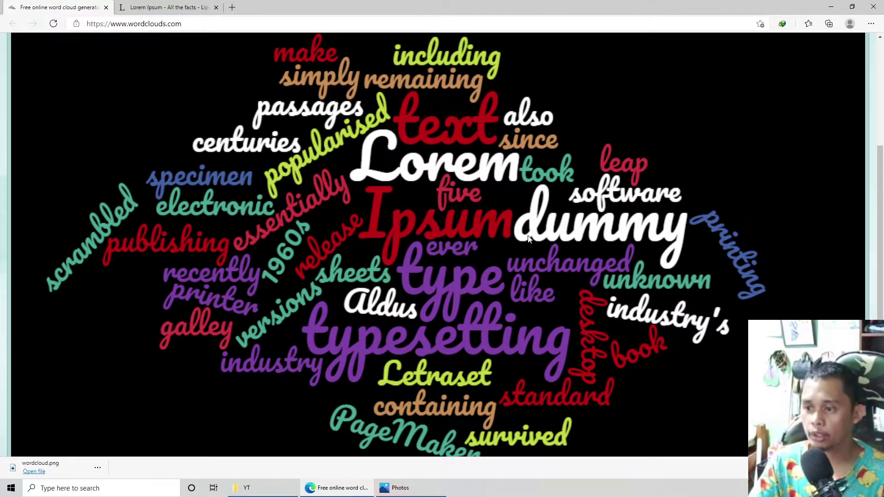
pyautogui.scroll(2, 457, 270)
pyautogui.scroll(2, 457, 270)
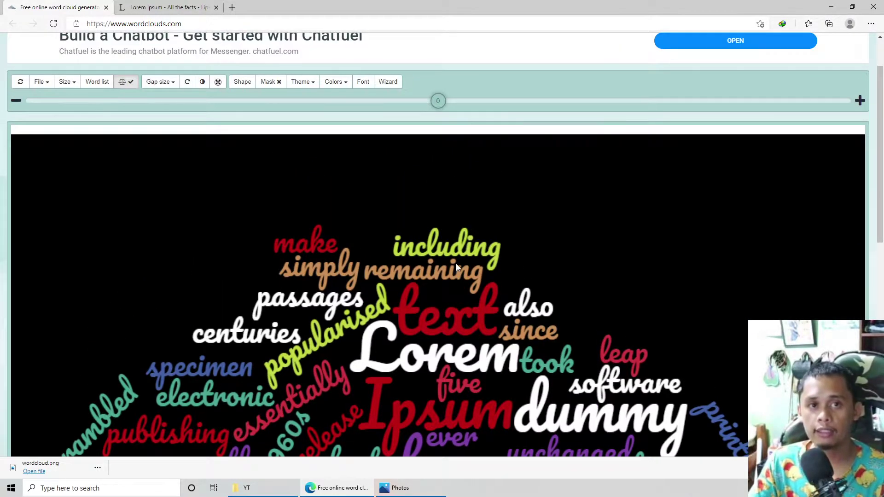
# - Open the word list of the new cloud and review the words and weights extracted from the pasted paragraph
pyautogui.click(96, 82)
pyautogui.scroll(-10, 401, 192)
pyautogui.scroll(7, 391, 238)
pyautogui.scroll(5, 393, 237)
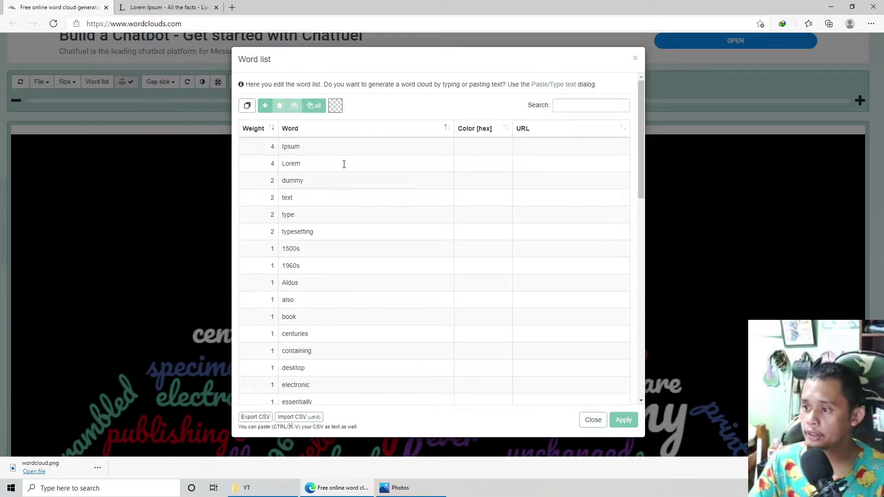
pyautogui.scroll(-9, 344, 164)
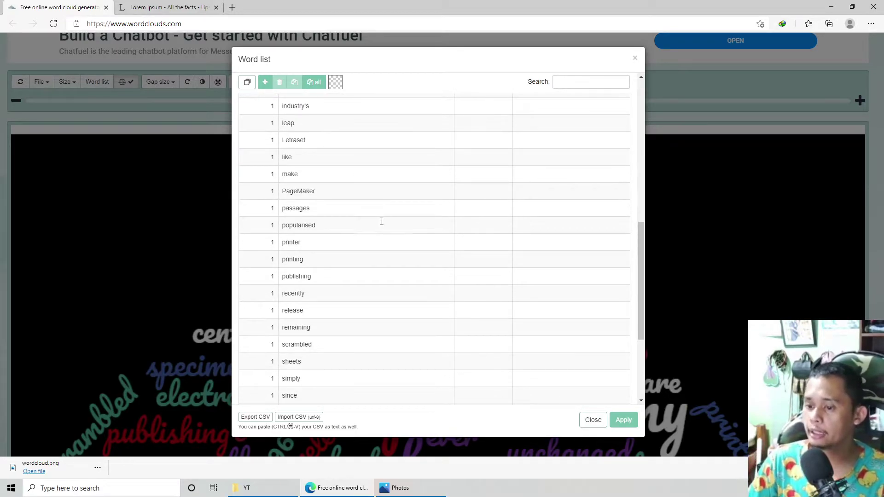
pyautogui.scroll(-3, 380, 220)
pyautogui.scroll(10, 361, 239)
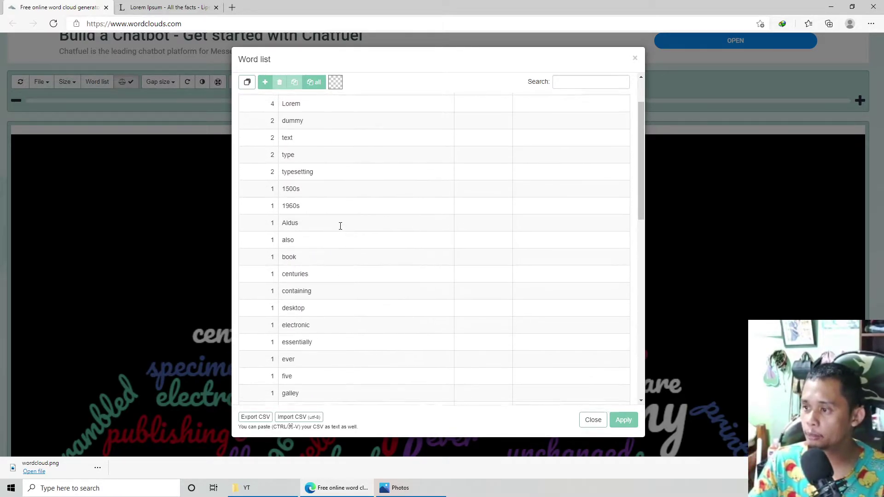
pyautogui.scroll(3, 341, 226)
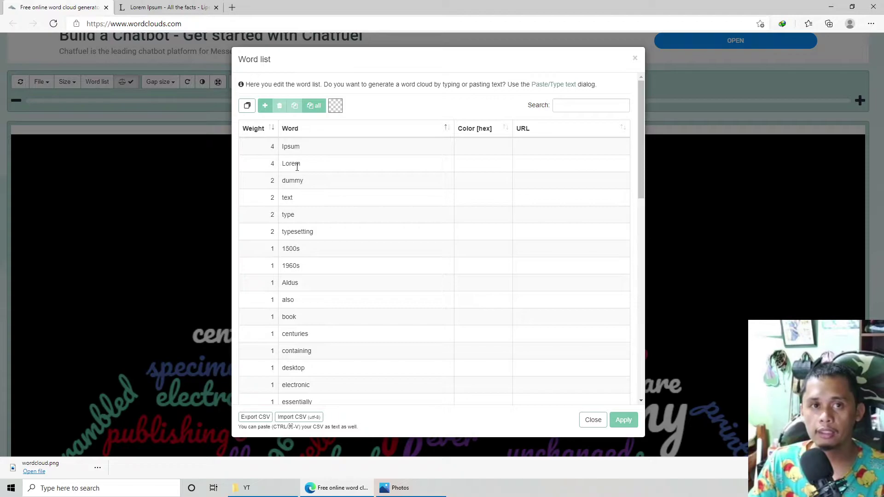
# - Set the weight of the word "ever" to 10, apply the word list and inspect the regenerated cloud
pyautogui.scroll(-5, 277, 235)
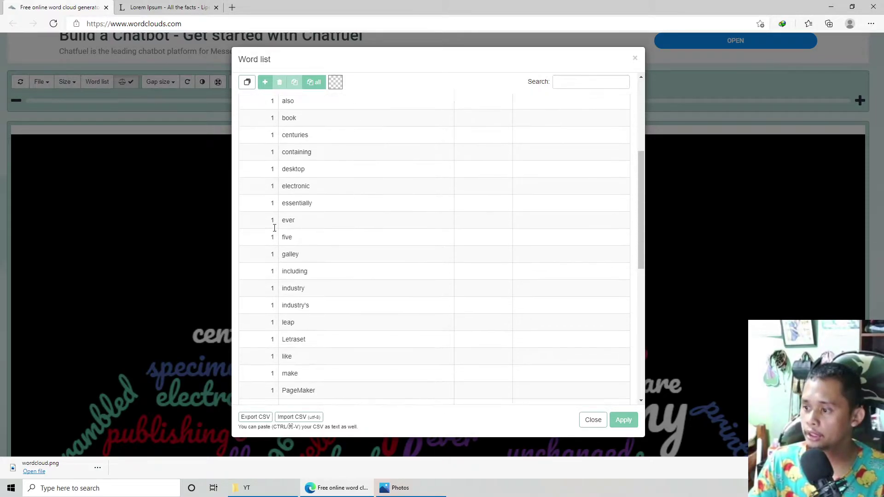
pyautogui.click(274, 221)
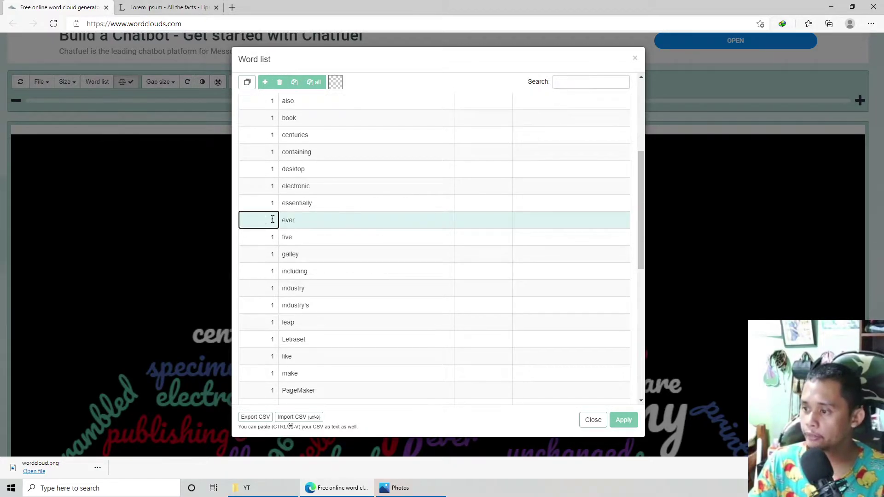
pyautogui.write('0')
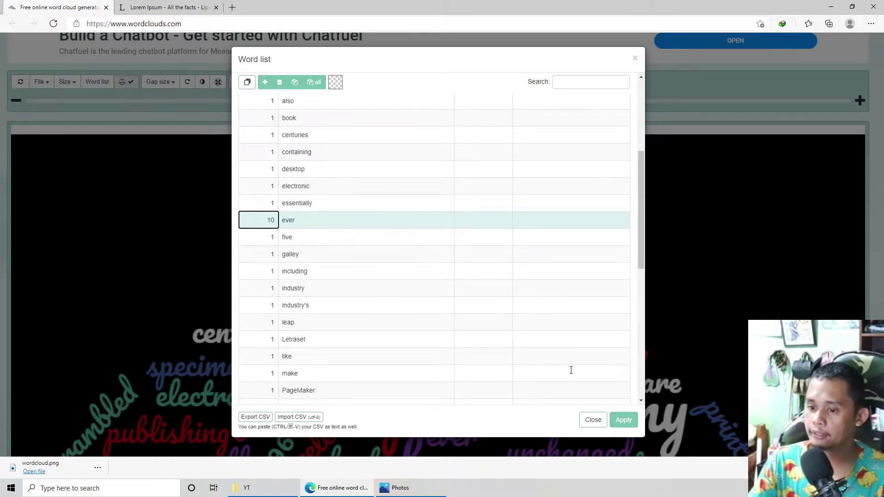
pyautogui.click(624, 419)
pyautogui.scroll(-3, 530, 311)
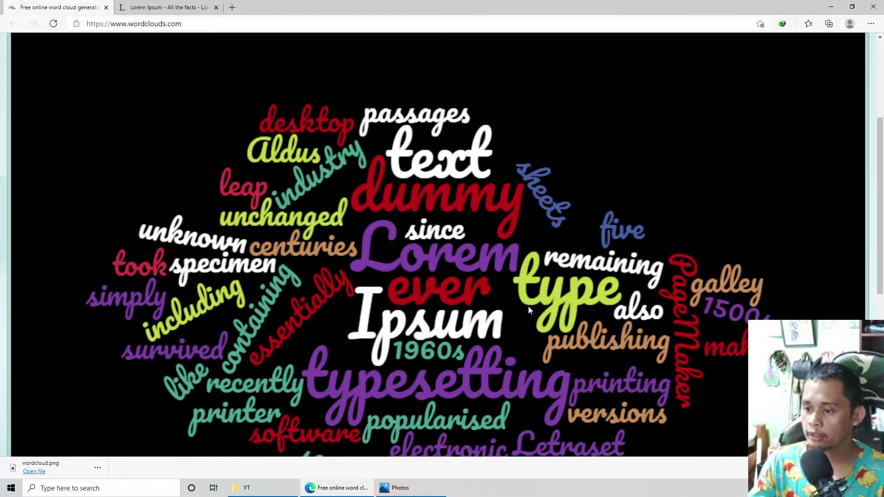
pyautogui.scroll(-2, 530, 311)
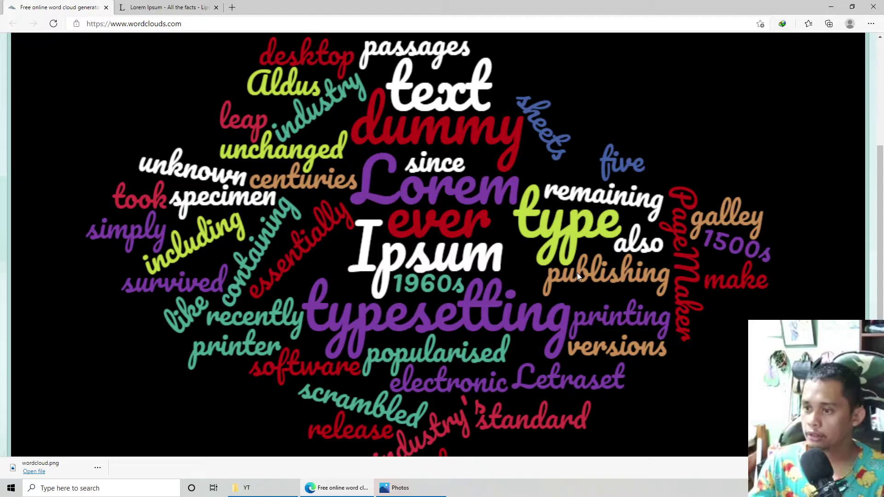
pyautogui.scroll(-3, 576, 274)
pyautogui.scroll(5, 568, 275)
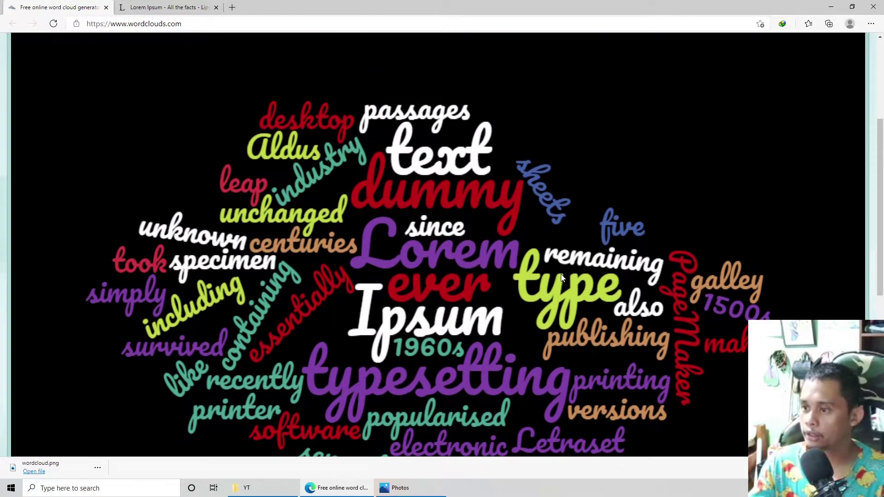
# - Reopen the word list to check the weight of the word "ever", reapply the list and inspect the whole cloud
pyautogui.scroll(5, 562, 278)
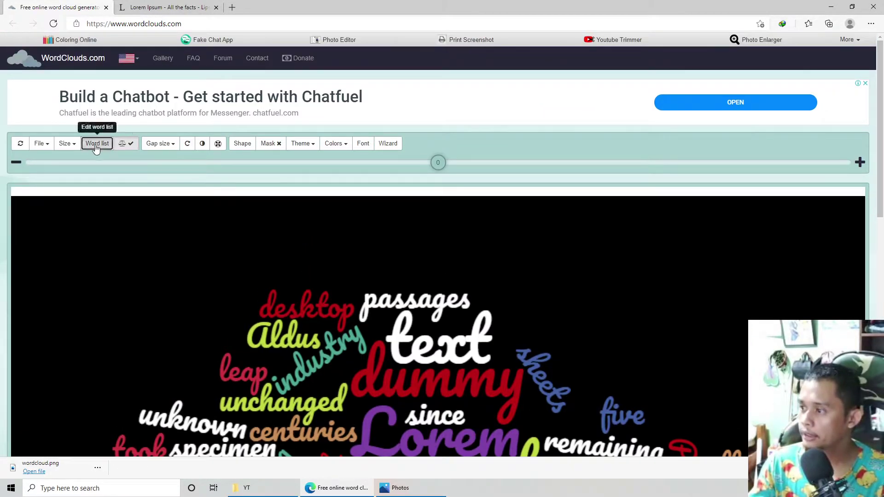
pyautogui.click(96, 146)
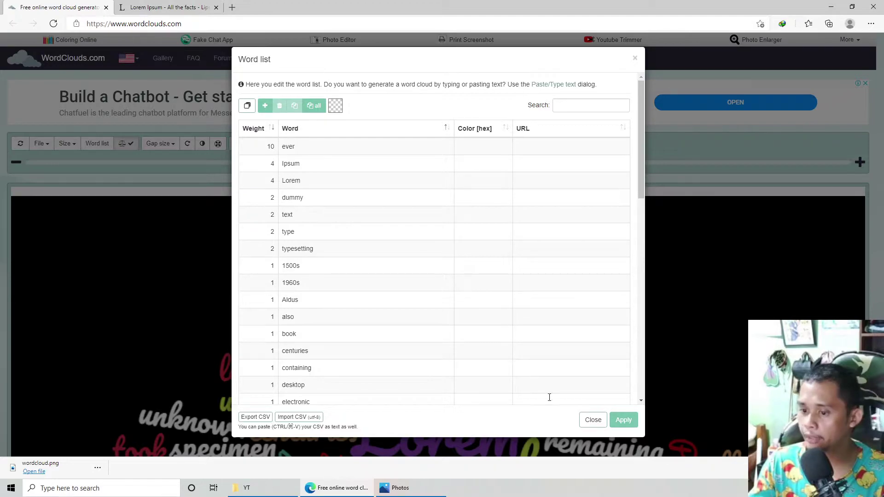
pyautogui.click(623, 420)
pyautogui.scroll(-3, 448, 303)
pyautogui.scroll(-4, 433, 280)
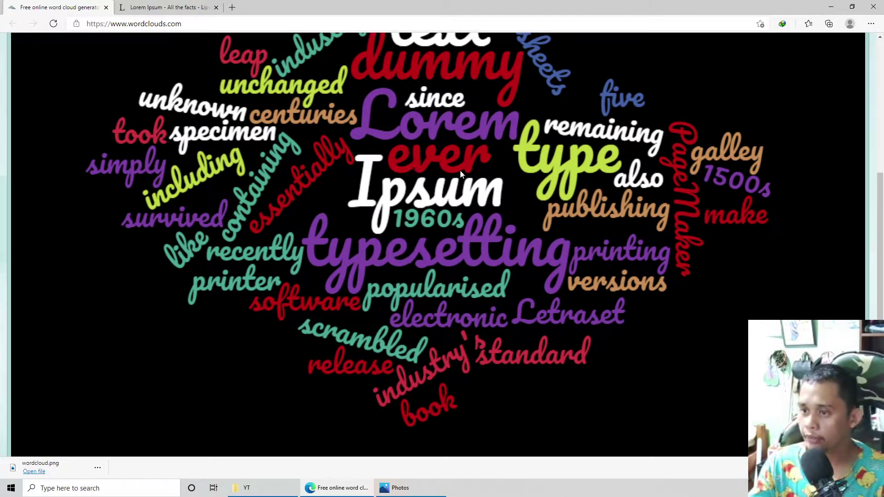
pyautogui.scroll(7, 204, 167)
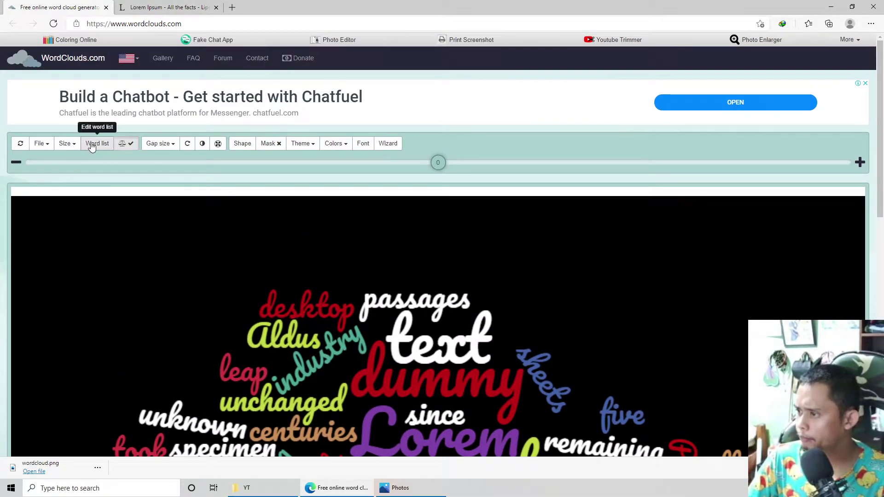
# - Set the weight of the word "type" to 10, apply the word list and inspect the redrawn cloud
pyautogui.click(94, 144)
pyautogui.click(263, 233)
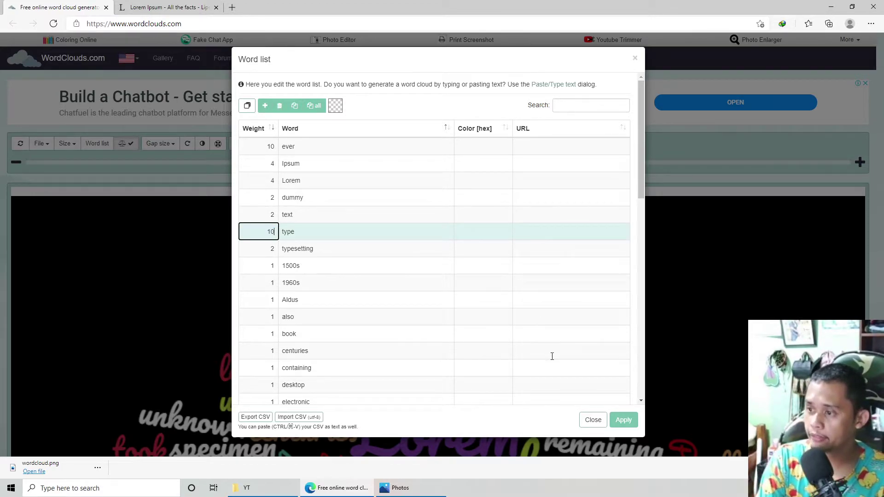
pyautogui.click(623, 420)
pyautogui.scroll(-4, 510, 317)
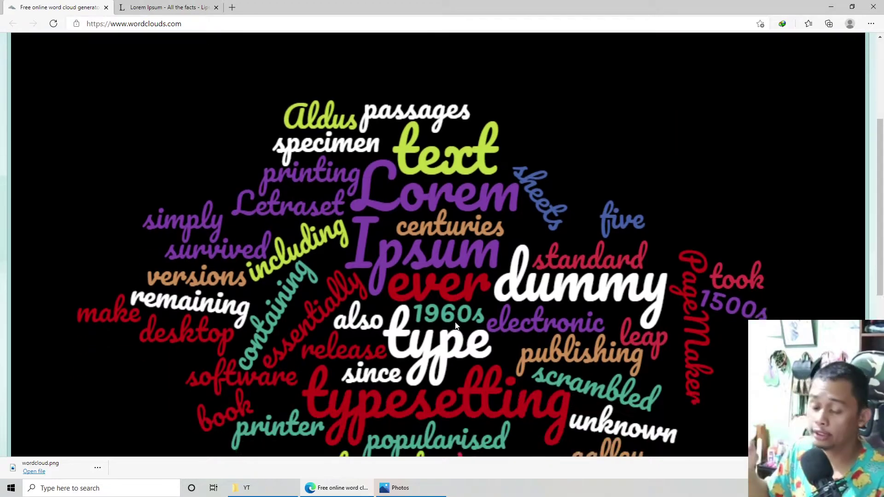
pyautogui.scroll(4, 455, 326)
pyautogui.scroll(-1, 455, 326)
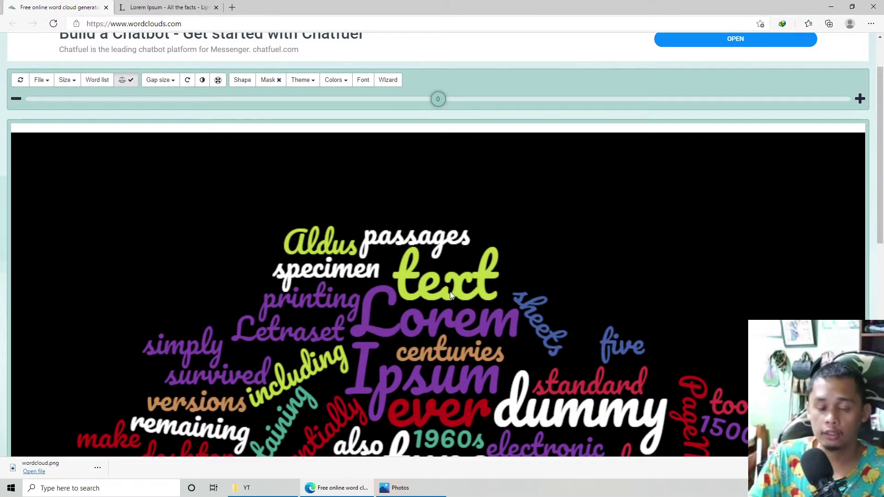
pyautogui.scroll(1, 449, 295)
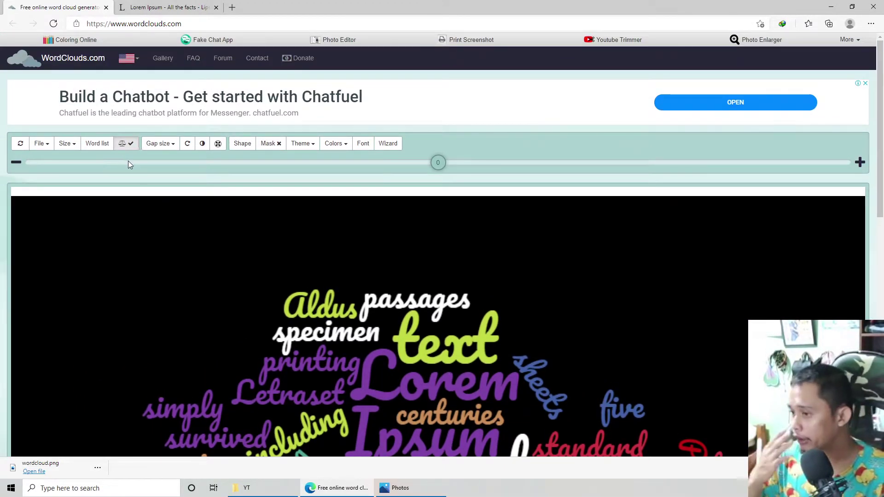
pyautogui.scroll(-4, 481, 324)
pyautogui.scroll(3, 374, 174)
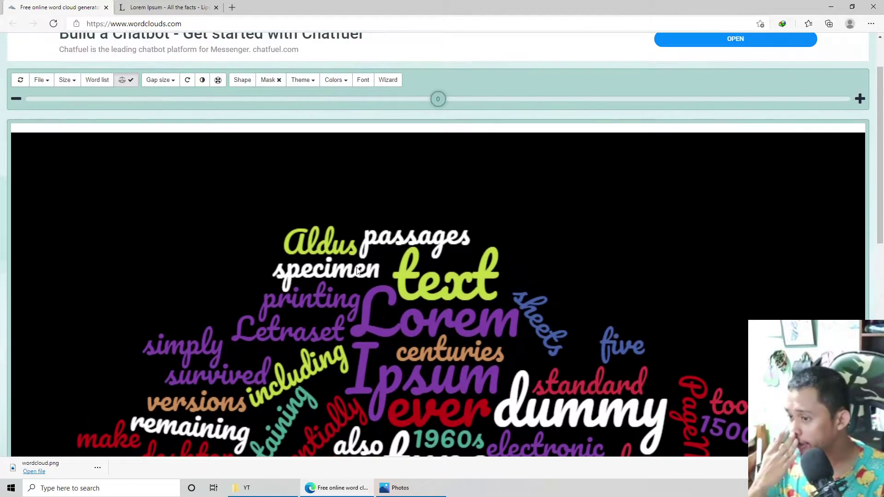
pyautogui.scroll(-3, 563, 327)
pyautogui.scroll(4, 368, 303)
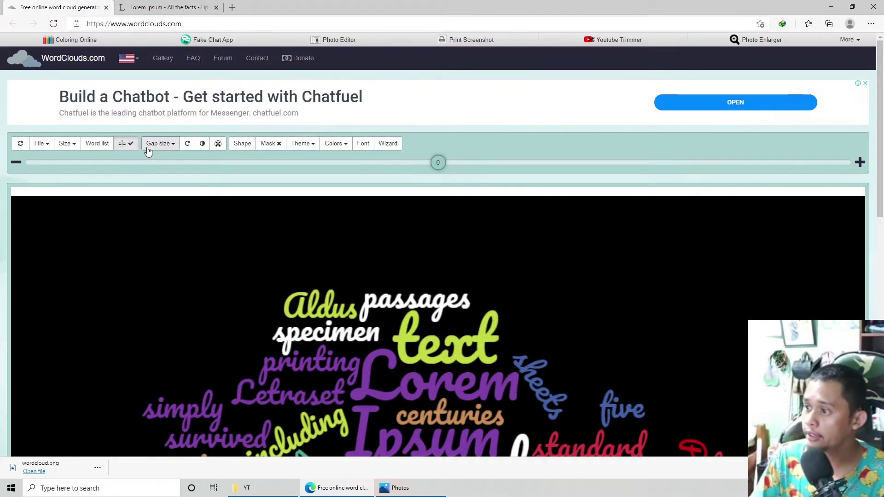
# - Change the word cloud's shape to a heart, check the selection in the shape gallery and inspect the cloud
pyautogui.click(243, 144)
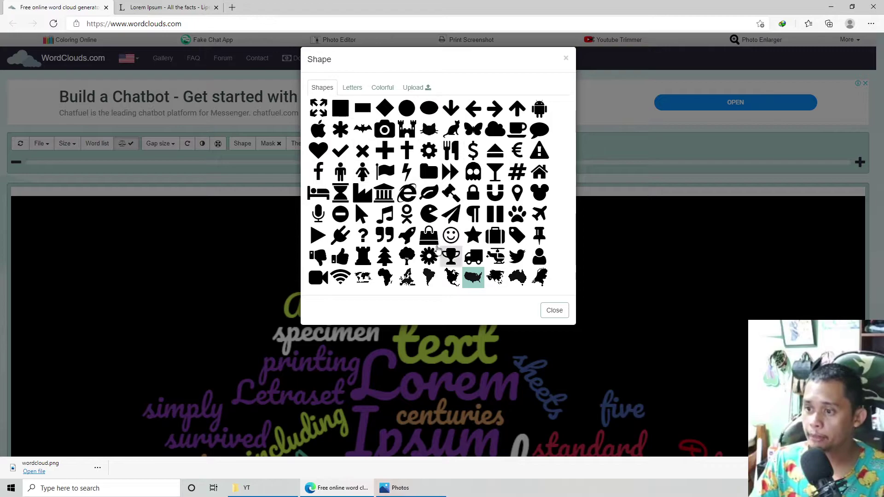
pyautogui.click(318, 150)
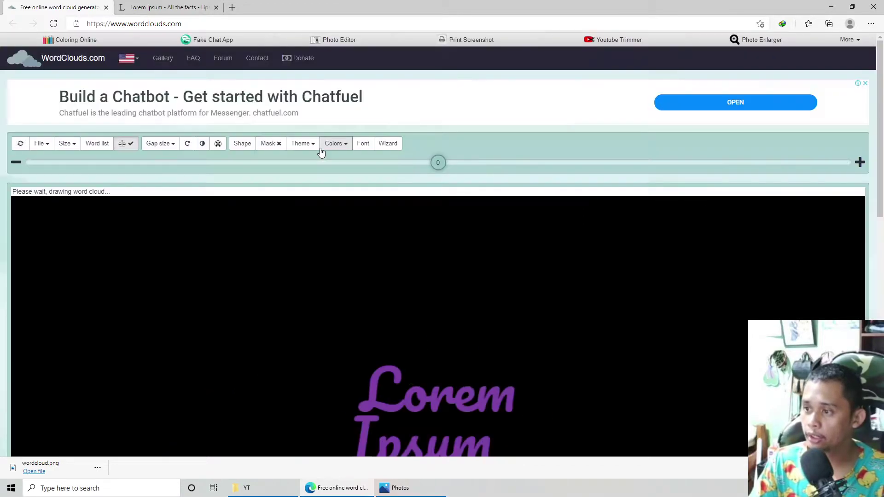
pyautogui.scroll(-3, 488, 289)
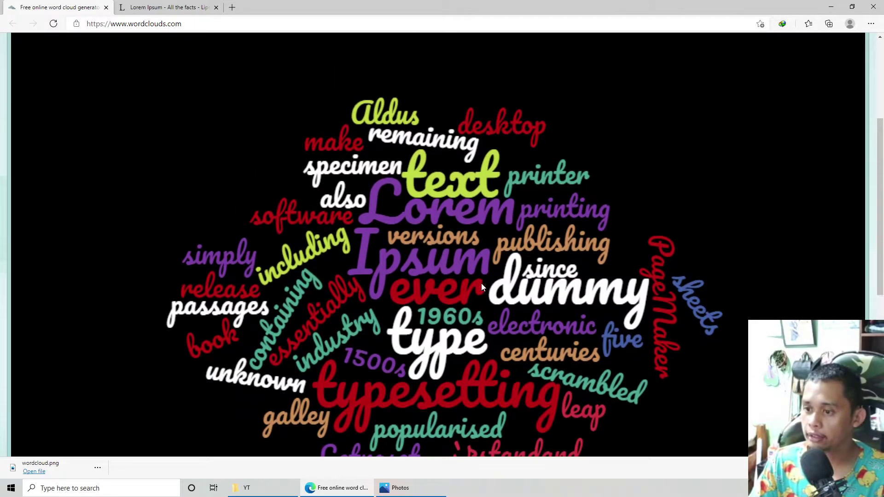
pyautogui.scroll(2, 275, 173)
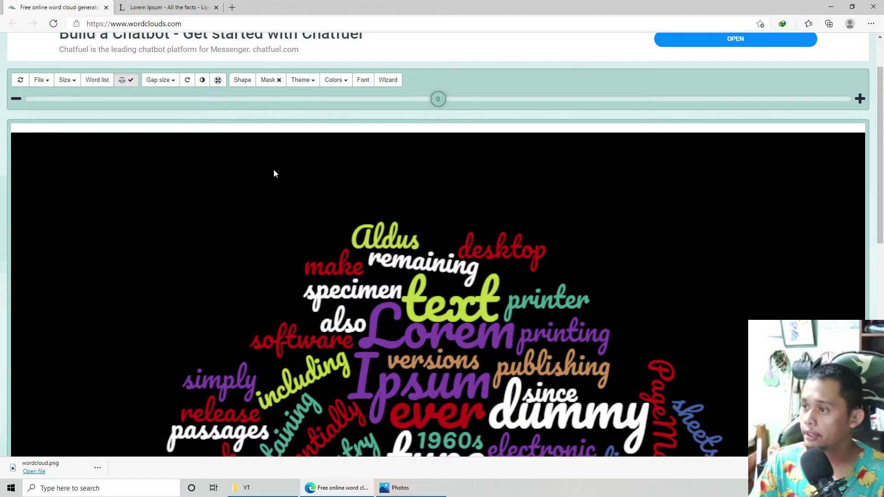
pyautogui.click(243, 82)
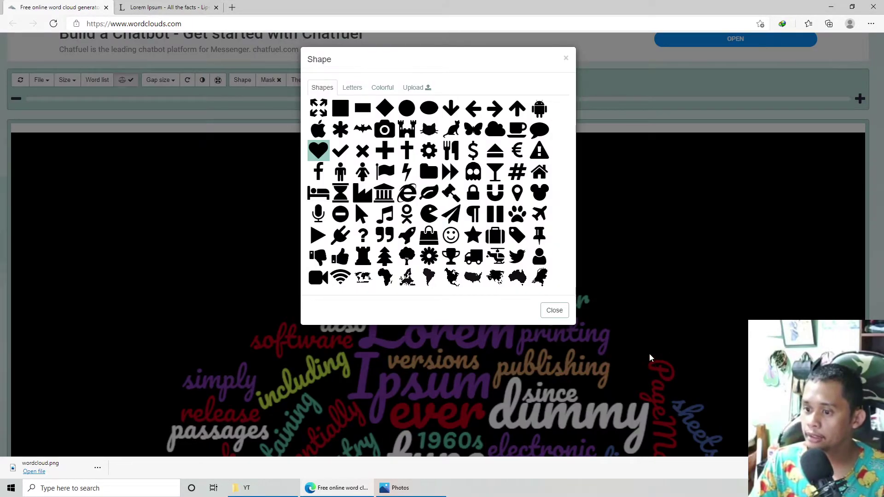
pyautogui.click(554, 311)
pyautogui.scroll(-3, 304, 245)
pyautogui.scroll(2, 291, 184)
pyautogui.scroll(3, 205, 123)
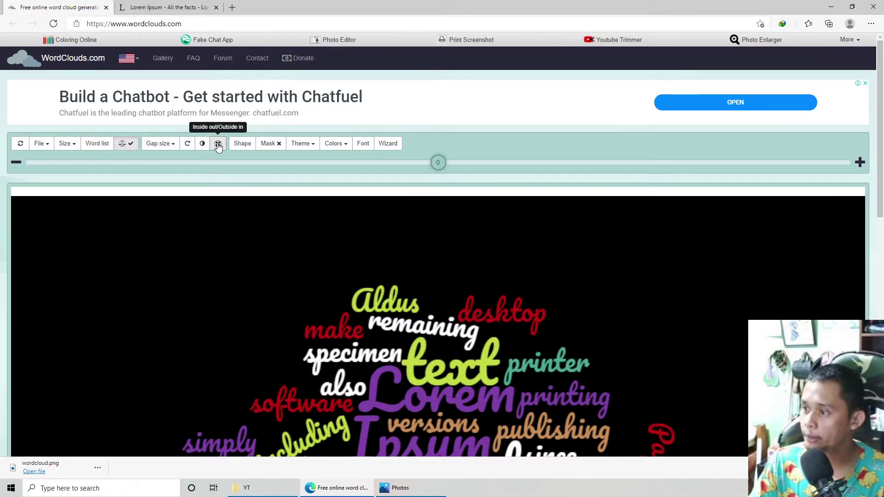
# - Switch the heart cloud's fill direction with the Inside out/Outside in option and inspect the new arrangement
pyautogui.click(218, 145)
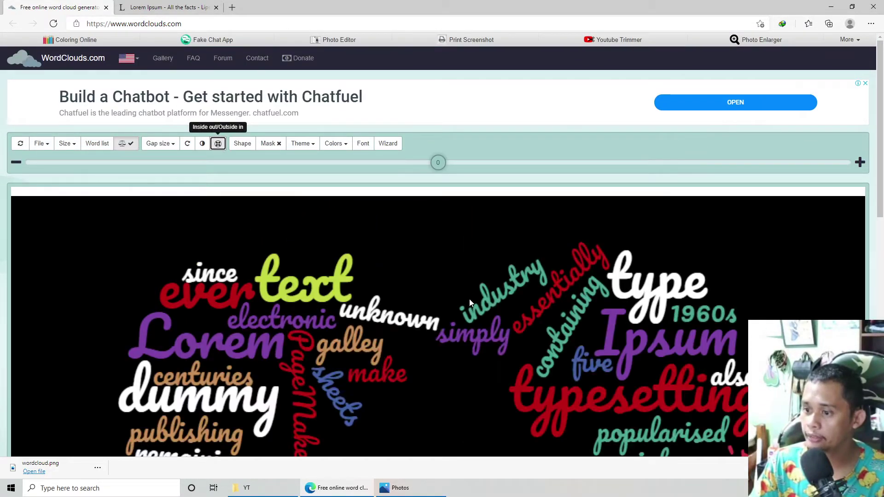
pyautogui.scroll(-5, 470, 297)
pyautogui.scroll(1, 468, 300)
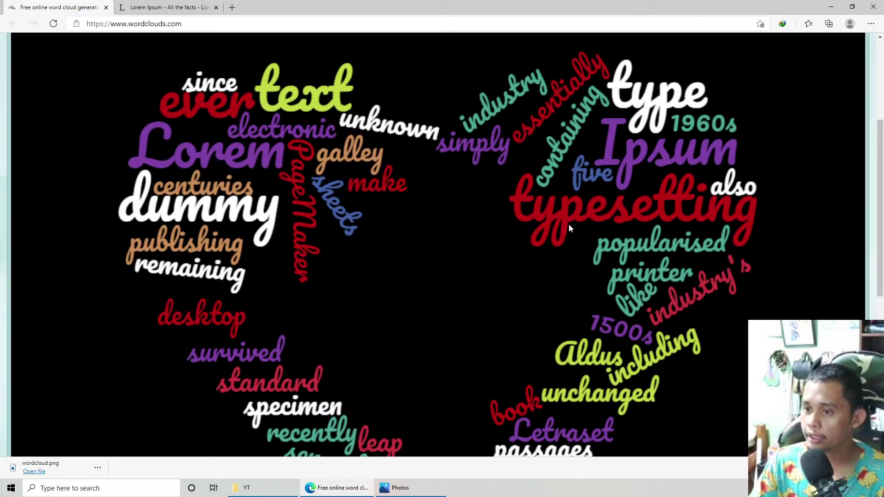
pyautogui.scroll(1, 446, 229)
pyautogui.scroll(1, 294, 306)
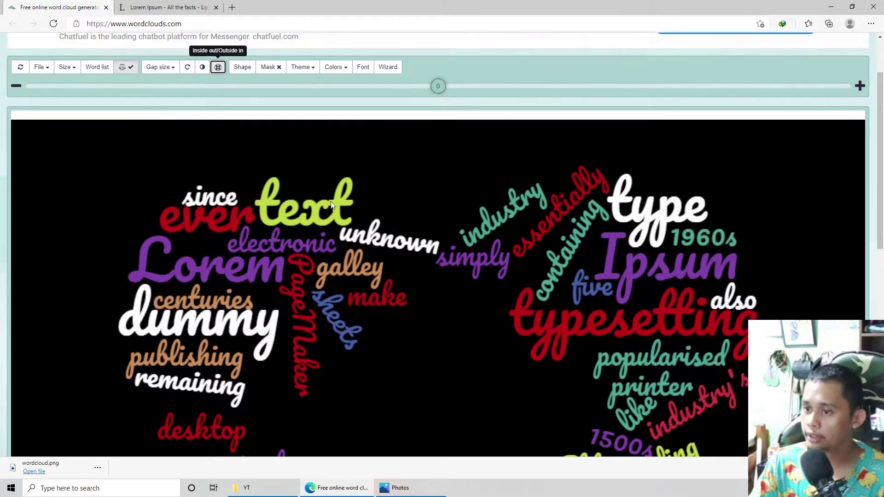
pyautogui.scroll(-4, 440, 203)
pyautogui.scroll(2, 417, 223)
pyautogui.scroll(3, 418, 223)
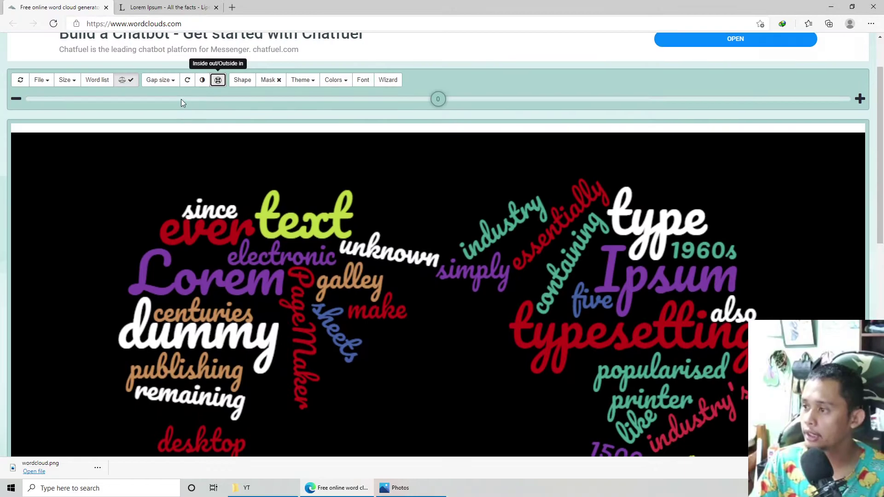
# - Try the shape inversion and toggle the Inside out/Outside in option back and forth, comparing the drawn cloud
pyautogui.click(202, 81)
pyautogui.scroll(-1, 150, 147)
pyautogui.scroll(3, 150, 148)
pyautogui.click(218, 144)
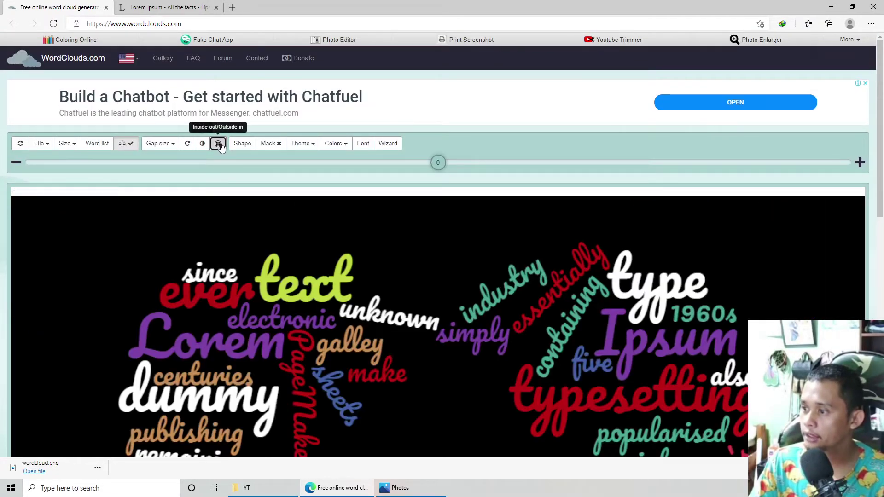
pyautogui.click(219, 144)
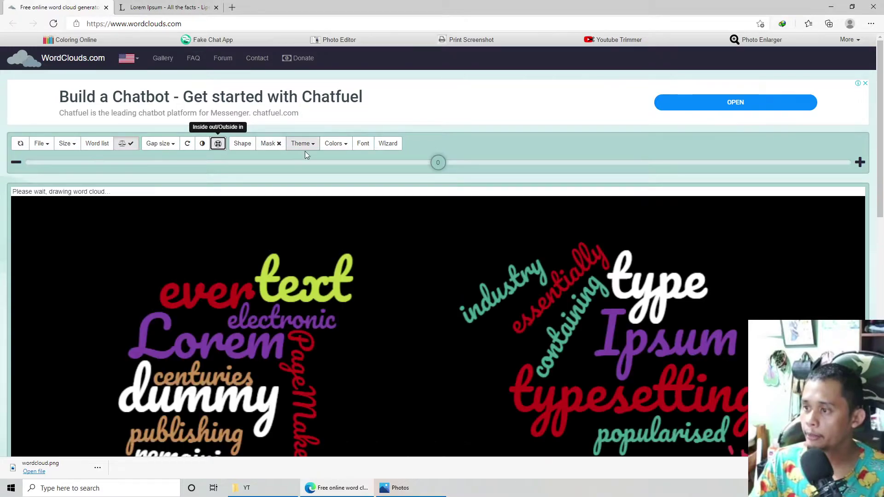
pyautogui.scroll(-3, 538, 178)
pyautogui.scroll(3, 526, 240)
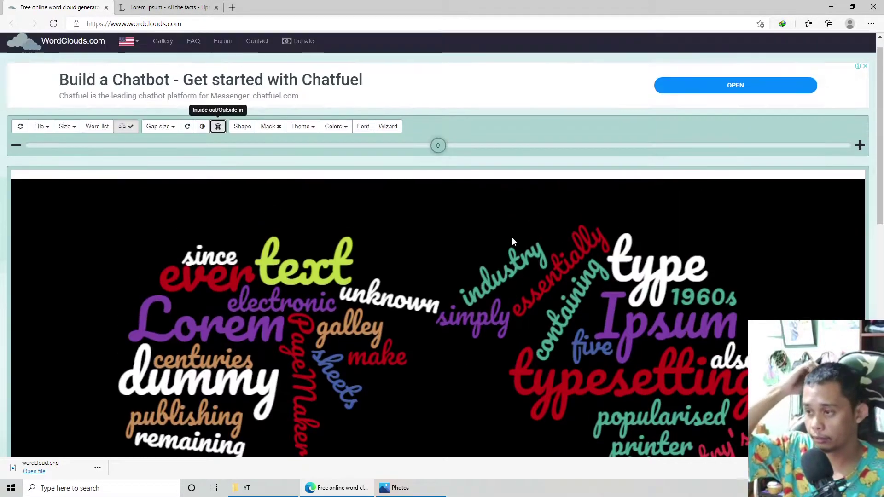
# - Replace the heart with a different shape from the gallery and view the redrawn word cloud
pyautogui.click(242, 144)
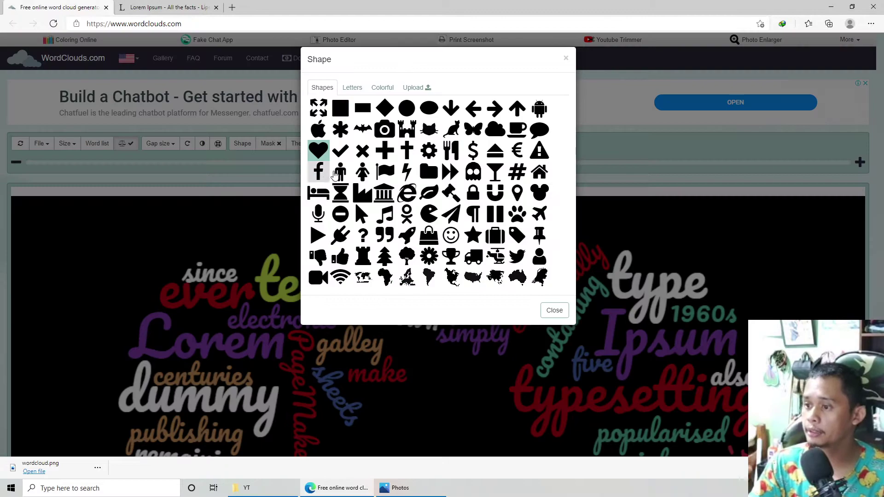
pyautogui.click(416, 177)
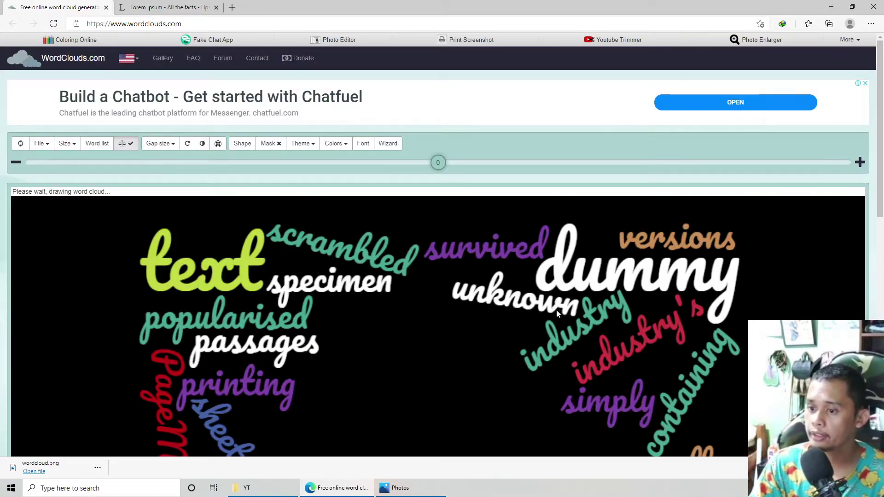
pyautogui.scroll(-6, 555, 309)
pyautogui.scroll(4, 213, 177)
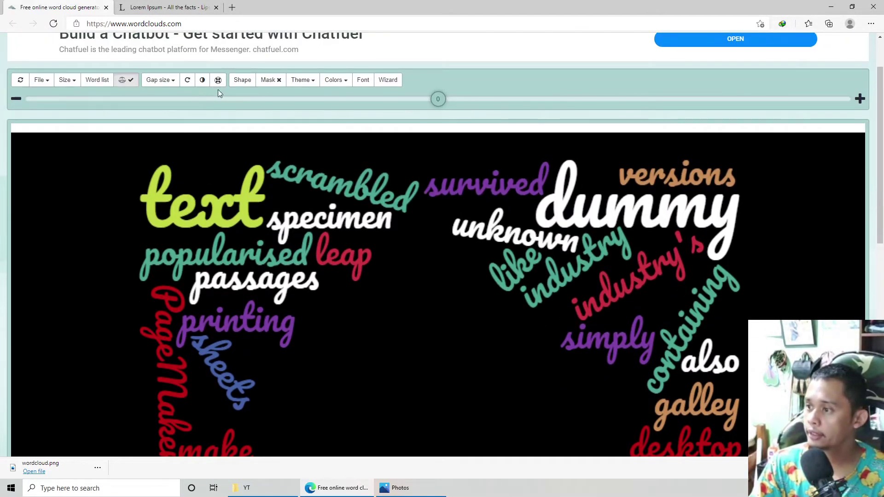
# - Switch the fill direction back so the words are arranged from the centre outward, and inspect the cloud
pyautogui.click(218, 78)
pyautogui.scroll(-2, 455, 241)
pyautogui.scroll(-2, 504, 251)
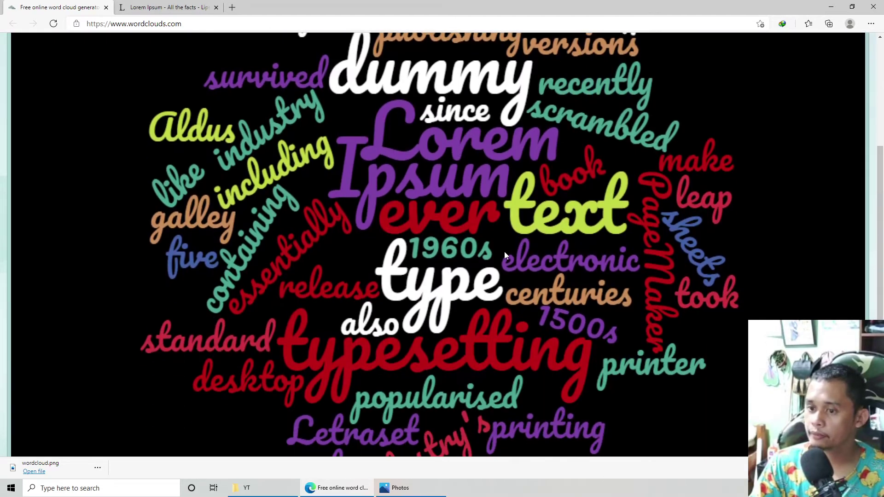
pyautogui.scroll(5, 278, 206)
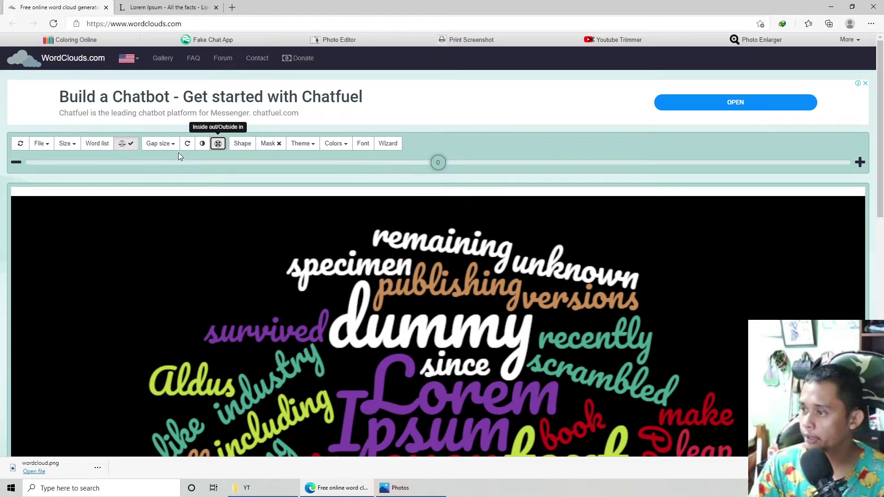
# - Browse the color themes, change the word cloud's font to Oswald in style 400 and view the result
pyautogui.click(313, 145)
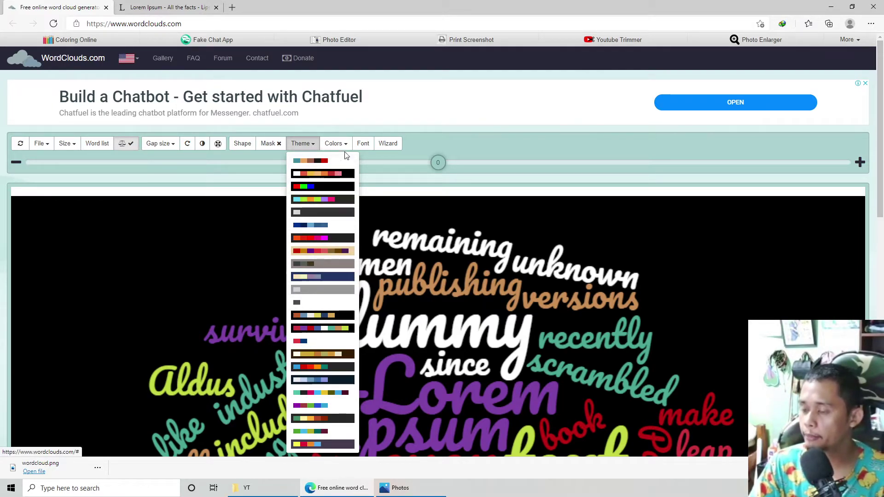
pyautogui.click(361, 144)
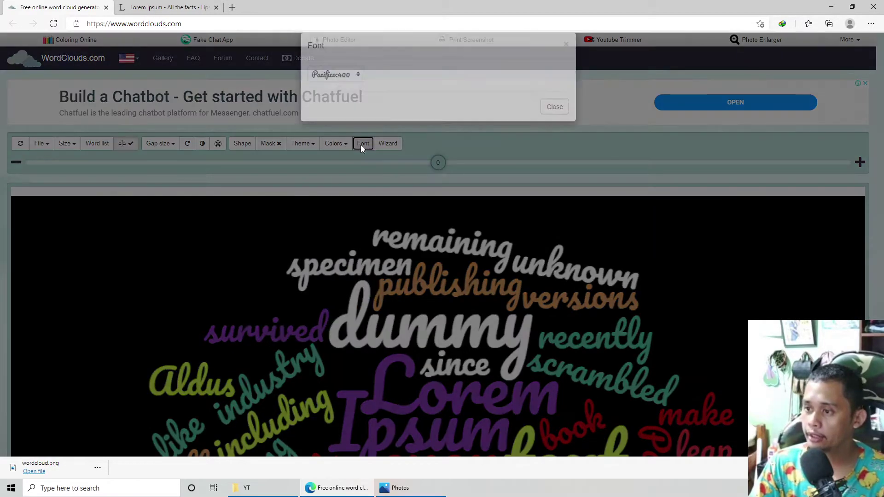
pyautogui.click(348, 88)
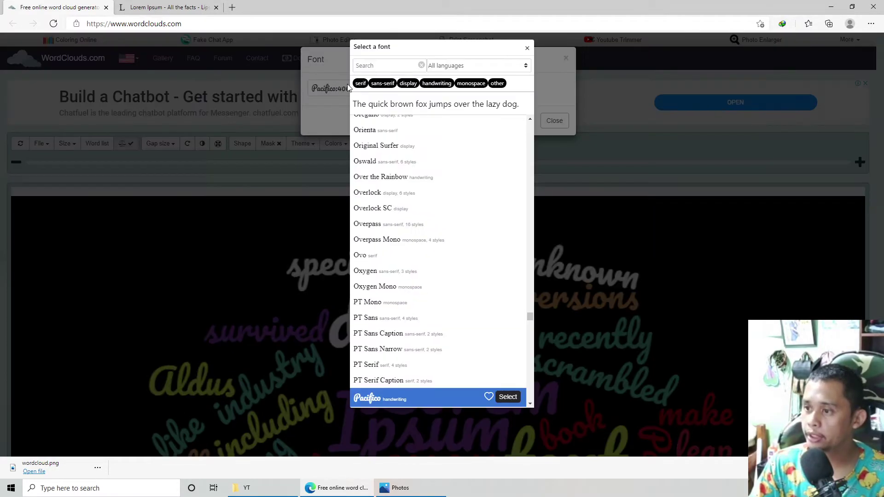
pyautogui.click(374, 169)
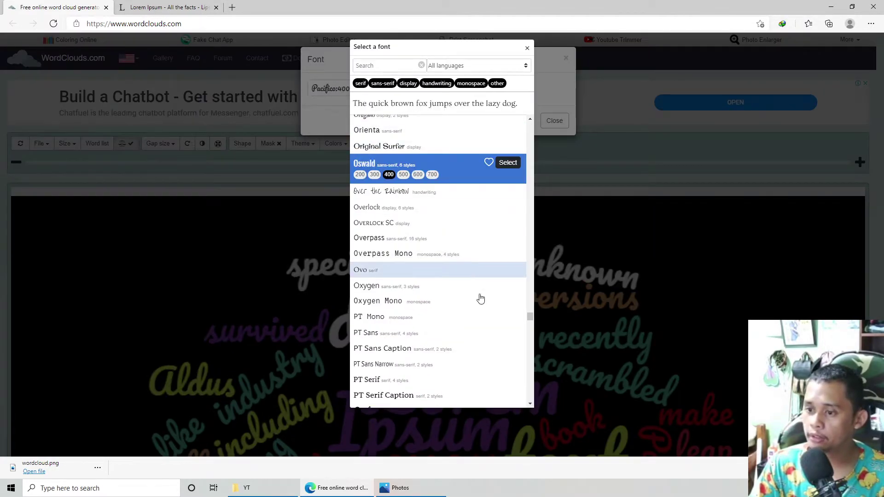
pyautogui.click(508, 162)
pyautogui.click(554, 121)
pyautogui.scroll(-3, 454, 299)
pyautogui.scroll(3, 454, 300)
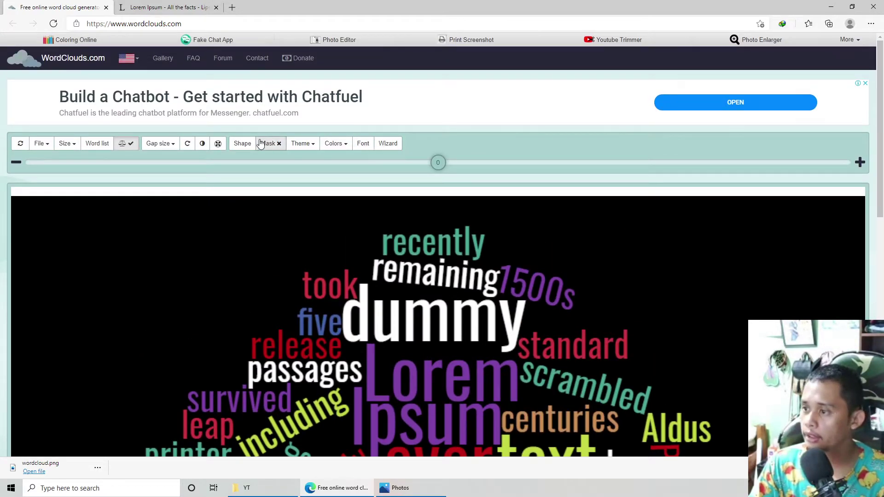
pyautogui.click(161, 146)
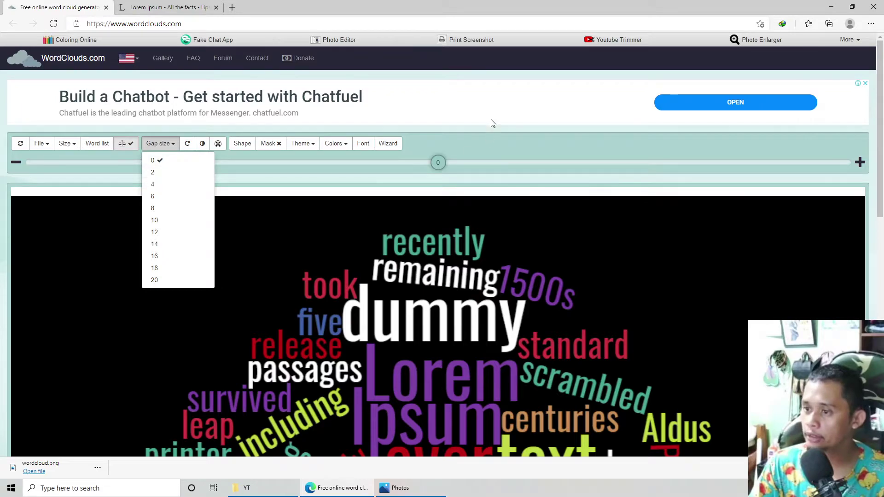
pyautogui.click(492, 143)
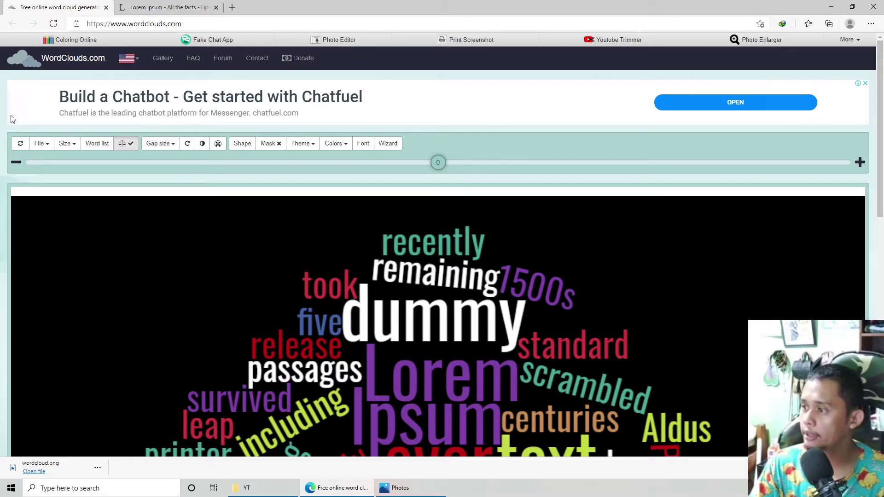
# - Review the available canvas sizes and look over the current word cloud
pyautogui.click(70, 148)
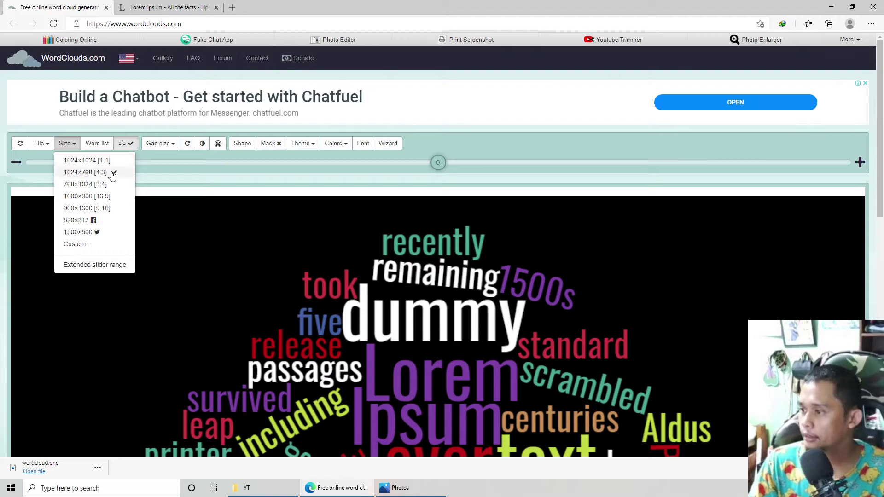
pyautogui.click(478, 145)
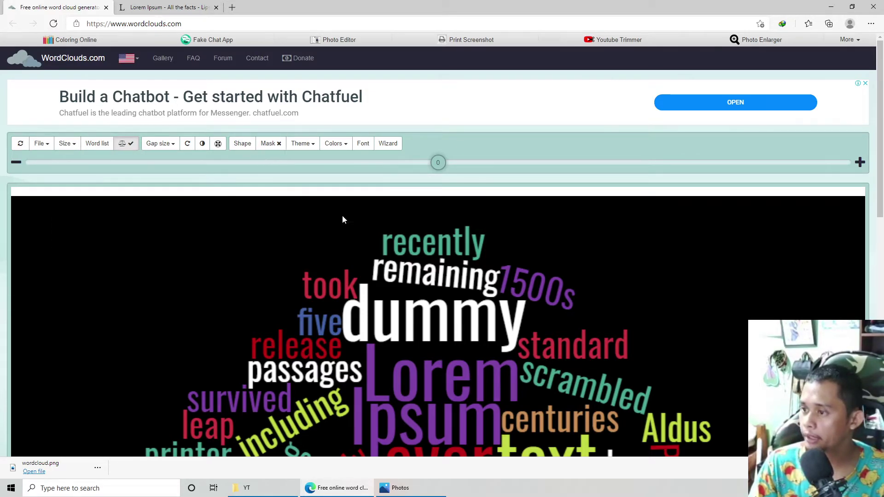
pyautogui.scroll(-4, 521, 313)
pyautogui.scroll(4, 280, 232)
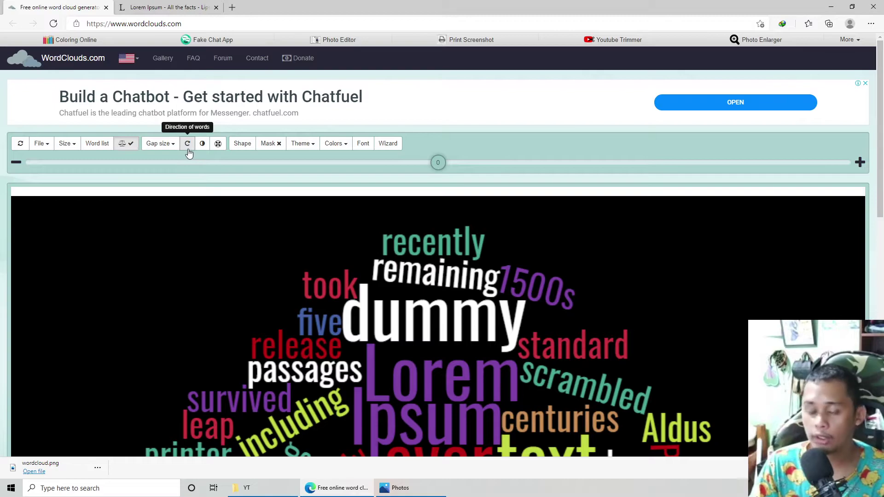
pyautogui.scroll(-4, 454, 312)
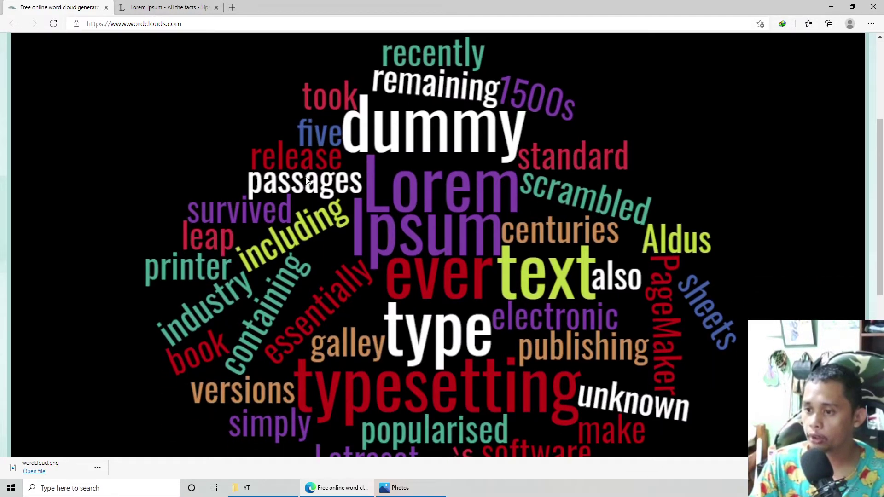
pyautogui.scroll(4, 165, 160)
# - Set the direction of words to all horizontal and inspect the redrawn word cloud
pyautogui.click(160, 143)
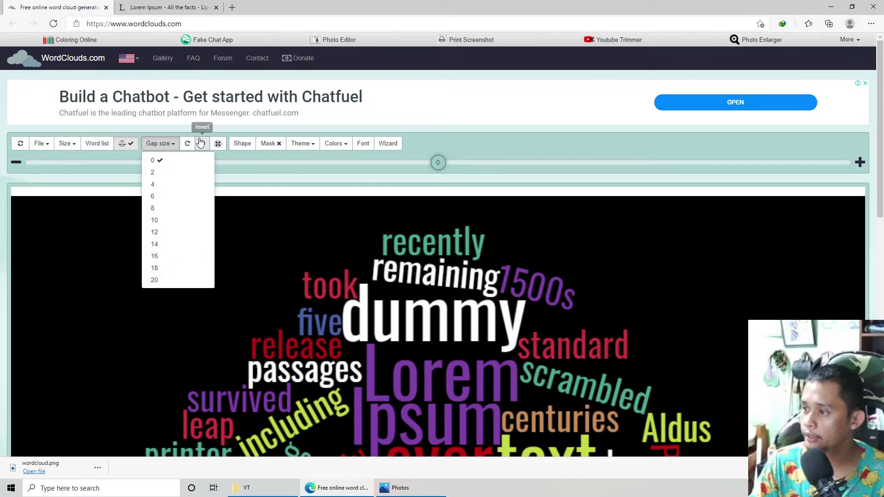
pyautogui.click(188, 143)
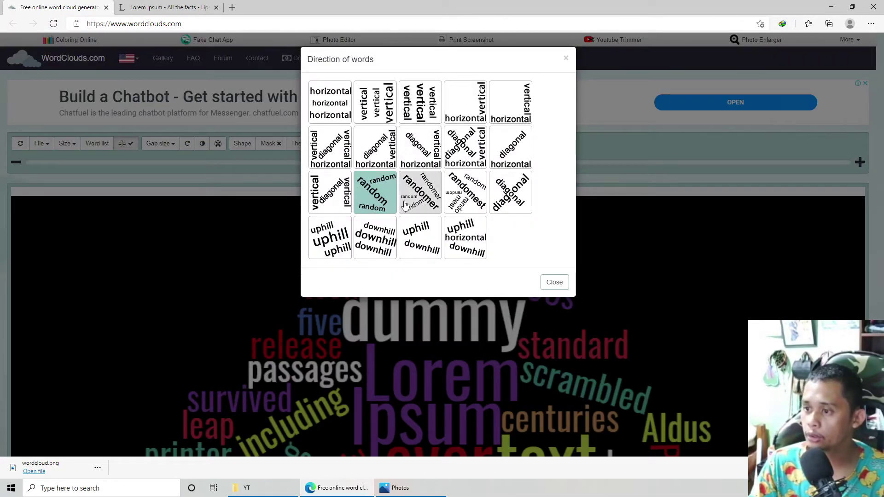
pyautogui.click(330, 102)
pyautogui.scroll(-1, 539, 315)
pyautogui.scroll(-7, 540, 315)
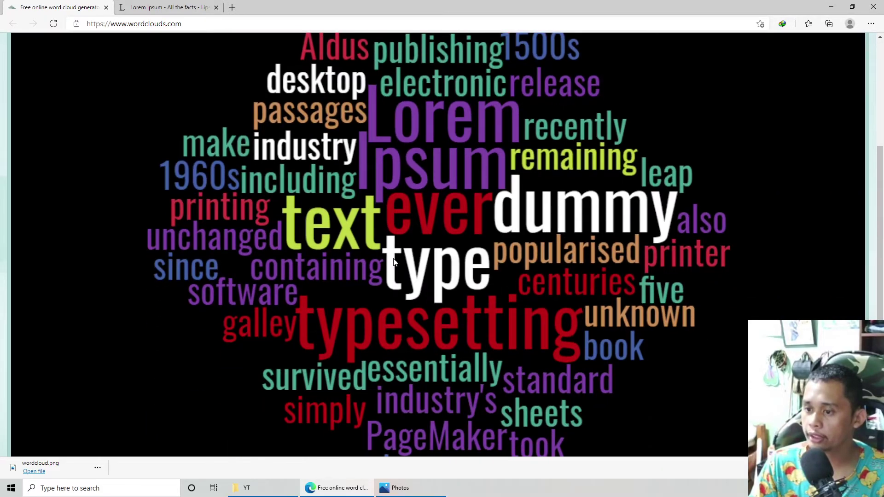
pyautogui.scroll(4, 404, 289)
pyautogui.scroll(4, 523, 232)
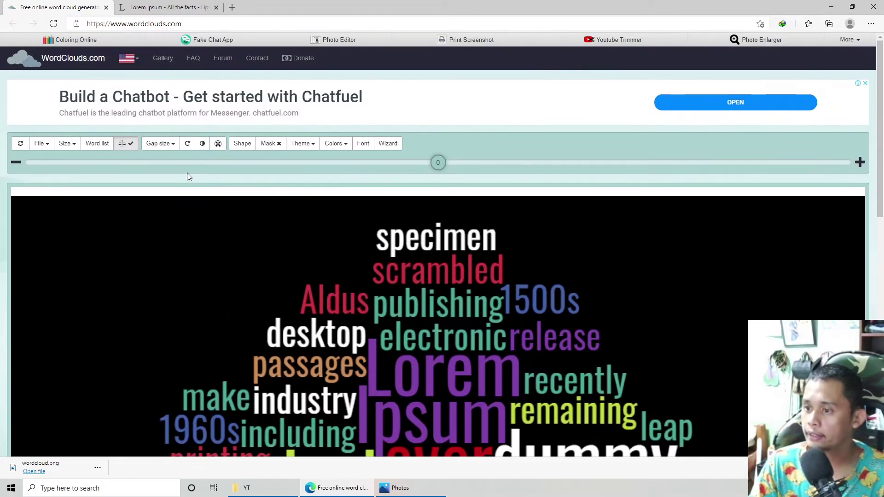
# - Try the all-vertical word direction, view the cloud and switch the words back to horizontal
pyautogui.click(188, 144)
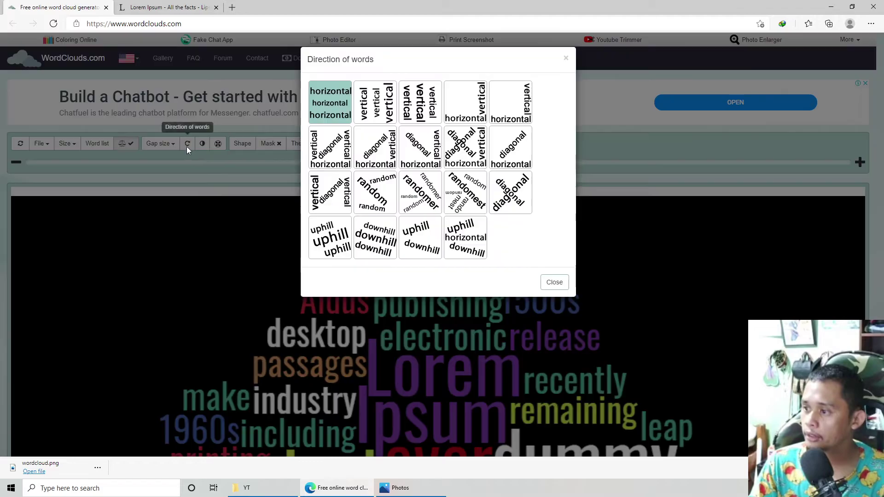
pyautogui.click(375, 103)
pyautogui.scroll(-5, 493, 321)
pyautogui.scroll(5, 206, 231)
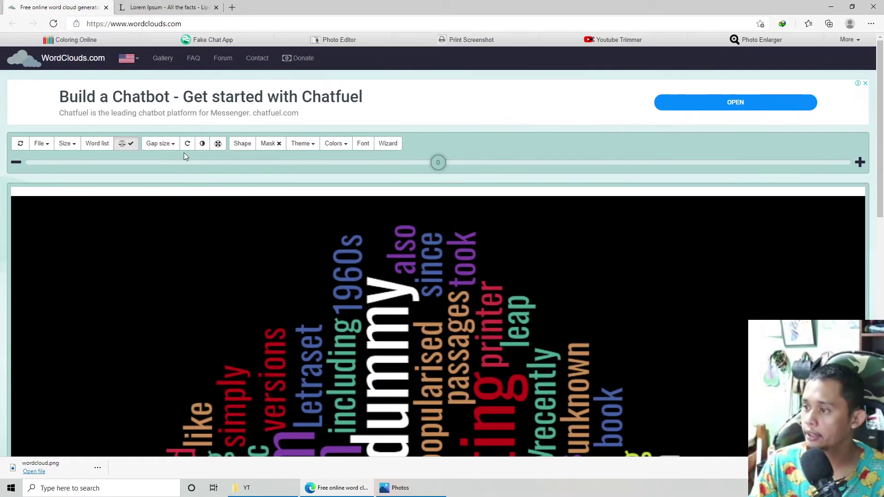
pyautogui.click(186, 143)
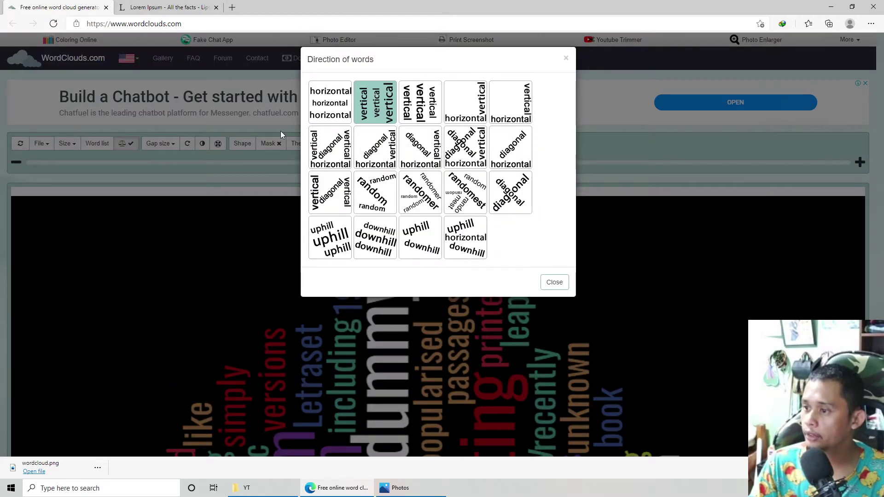
pyautogui.click(329, 102)
# - Change the word cloud's shape from the square to the circle and inspect the redrawn cloud
pyautogui.click(243, 143)
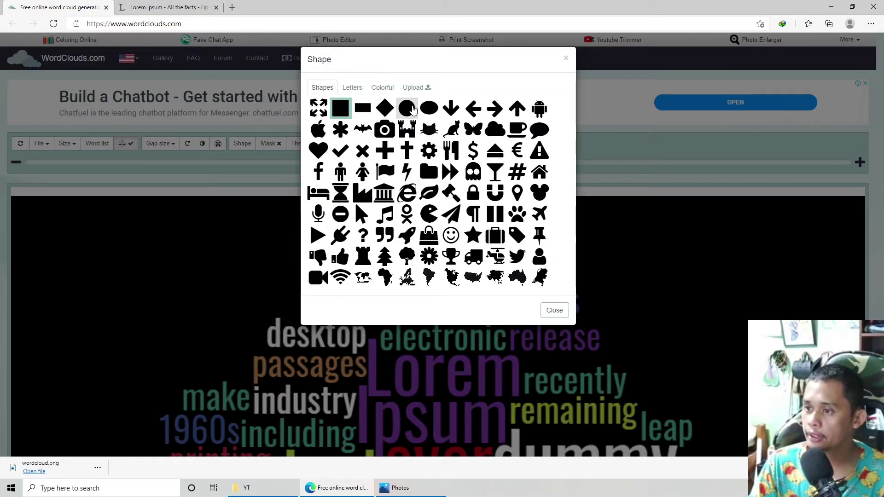
pyautogui.click(407, 108)
pyautogui.scroll(-7, 510, 272)
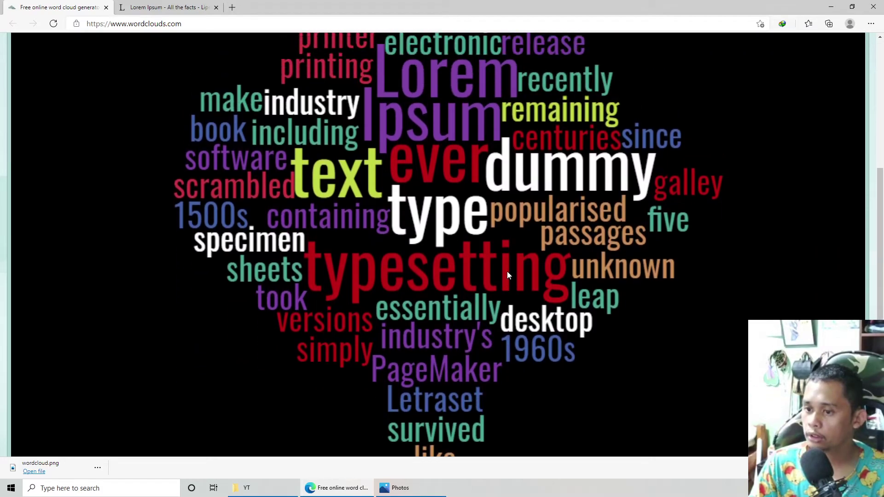
pyautogui.scroll(3, 541, 284)
pyautogui.scroll(5, 541, 284)
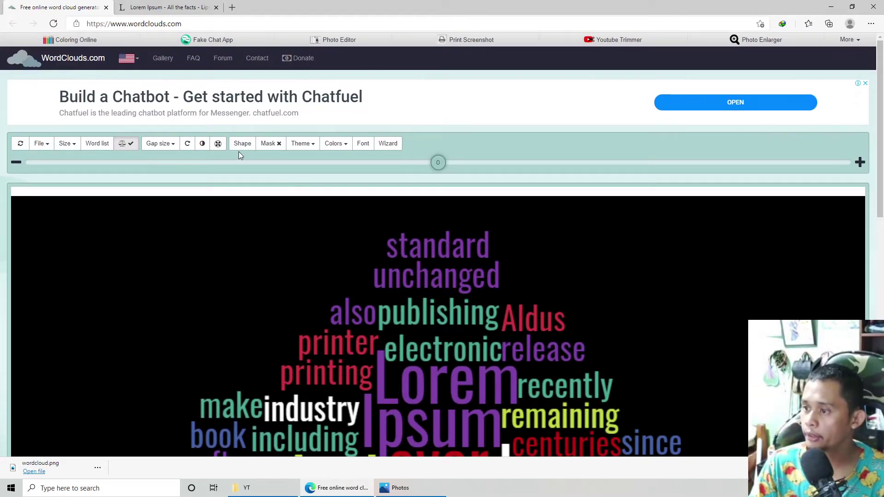
# - Arrange the circular cloud from the outside in, return it to inside out, and compare the two layouts
pyautogui.click(218, 144)
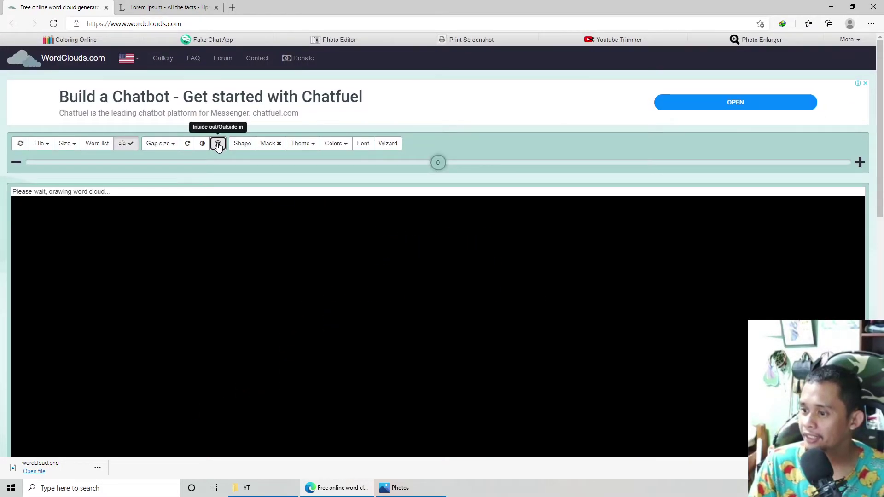
pyautogui.scroll(-10, 607, 327)
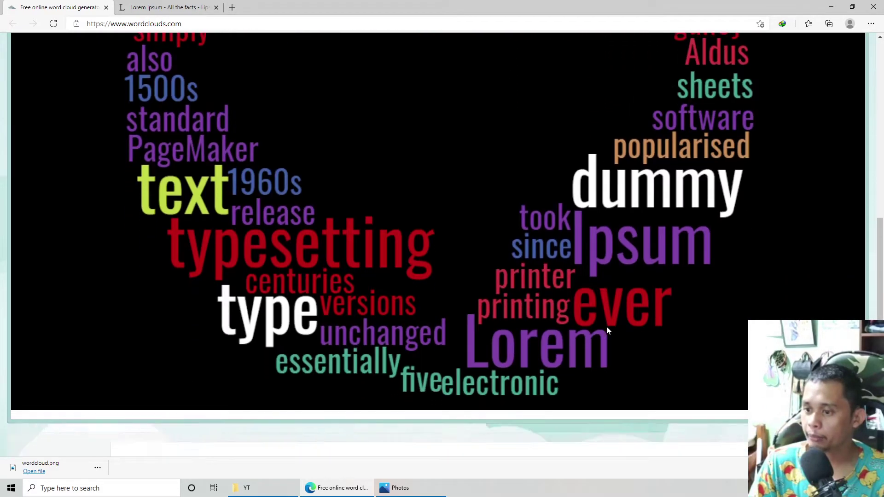
pyautogui.scroll(8, 607, 326)
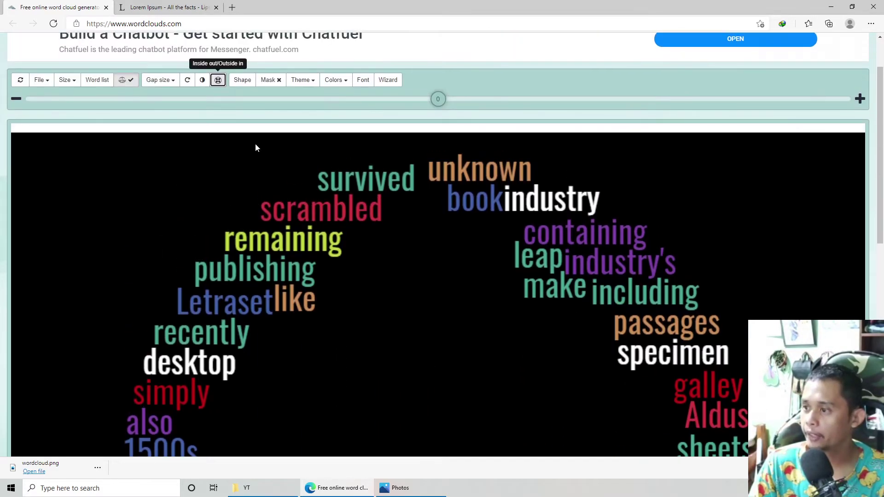
pyautogui.click(218, 80)
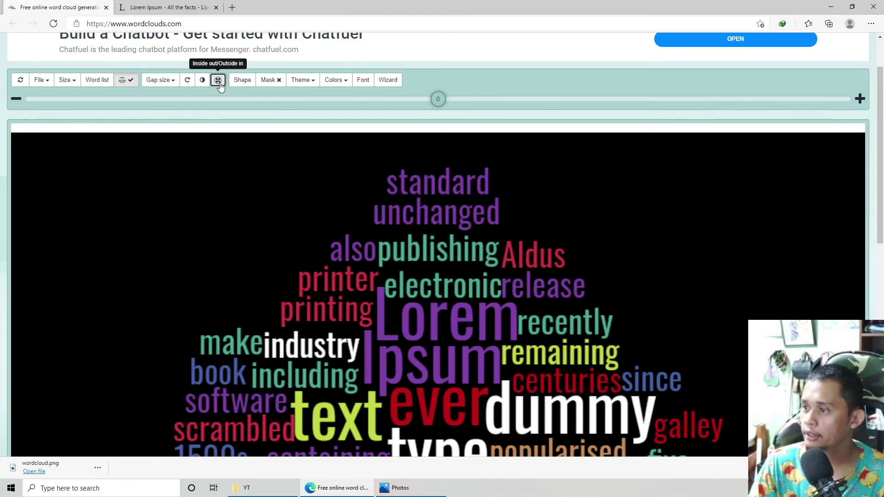
pyautogui.scroll(-5, 572, 302)
pyautogui.scroll(5, 571, 302)
pyautogui.scroll(1, 560, 302)
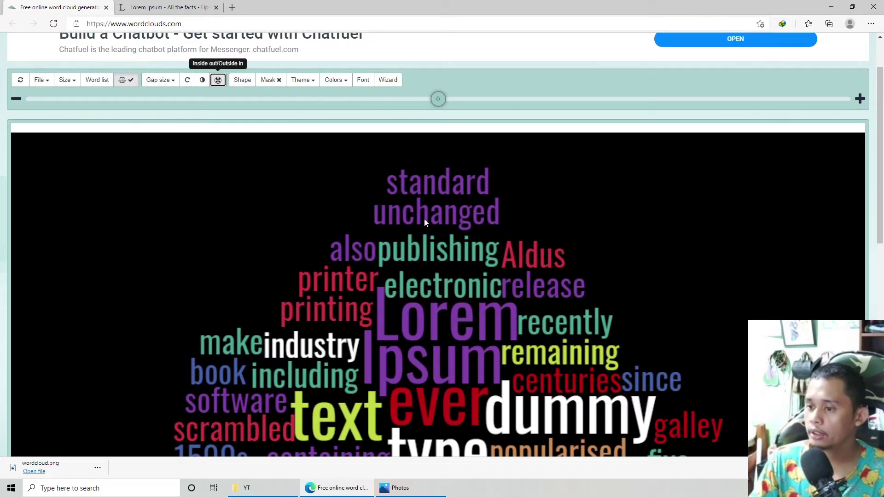
pyautogui.scroll(-3, 480, 302)
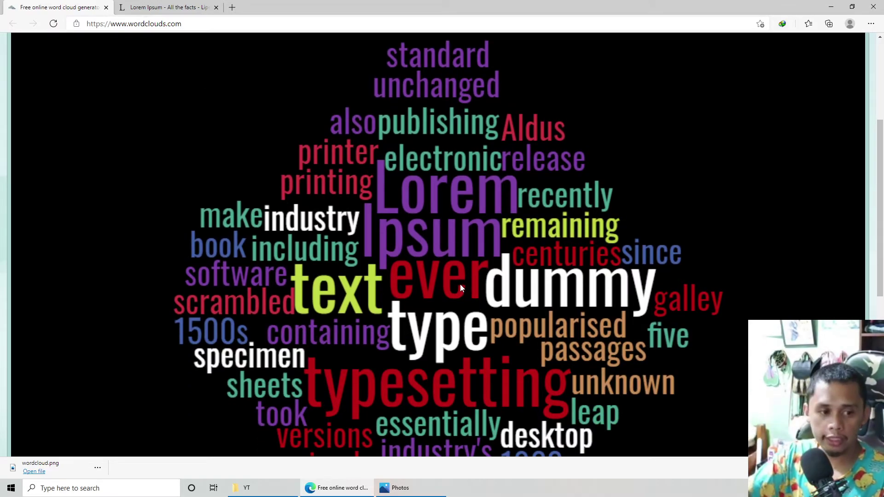
pyautogui.scroll(3, 568, 273)
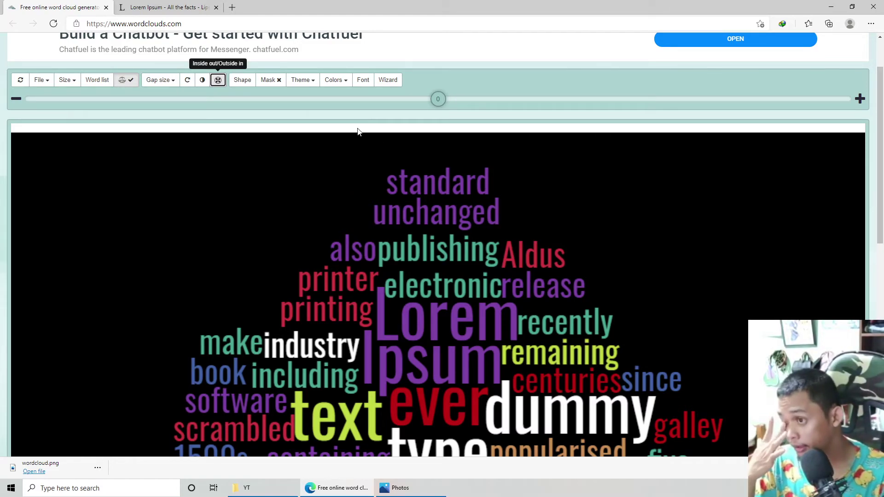
pyautogui.scroll(-3, 422, 293)
pyautogui.scroll(4, 419, 289)
# - Try inverting the circle so the words surround it, testing the Inside out/Outside in option with it
pyautogui.click(217, 143)
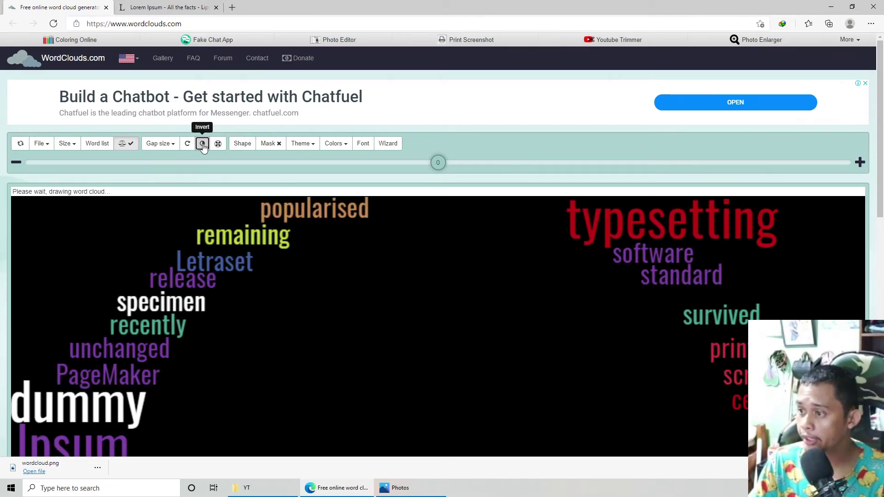
pyautogui.scroll(-2, 240, 178)
pyautogui.scroll(2, 240, 179)
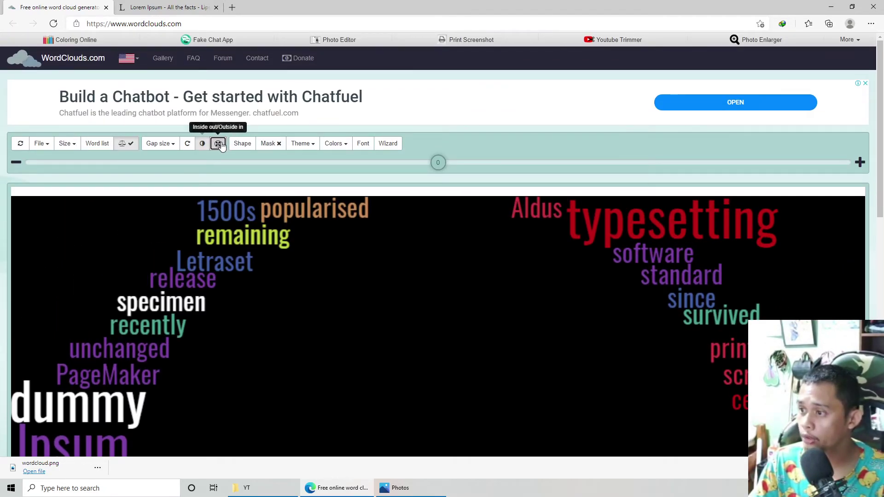
pyautogui.click(218, 143)
pyautogui.click(218, 143)
pyautogui.scroll(-7, 548, 343)
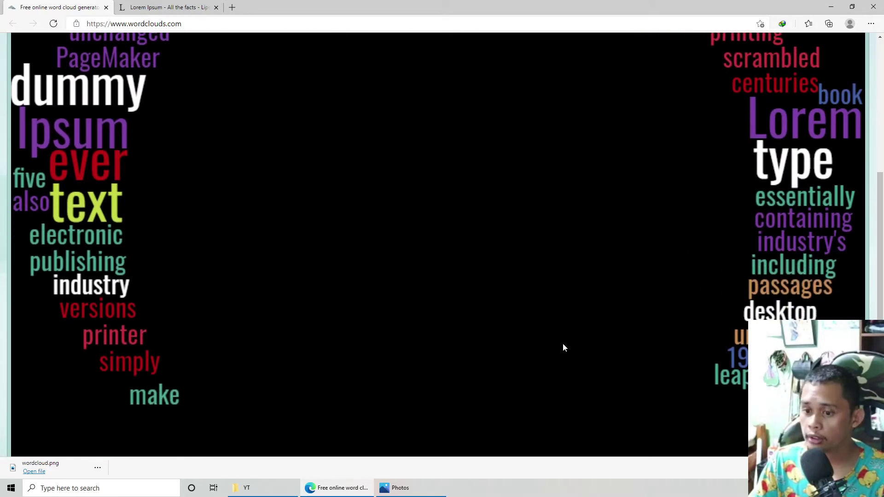
pyautogui.scroll(6, 562, 346)
# - Arrange the words from the outside in, turn off the inversion and check the ring of words inside the circle
pyautogui.click(218, 80)
pyautogui.click(202, 80)
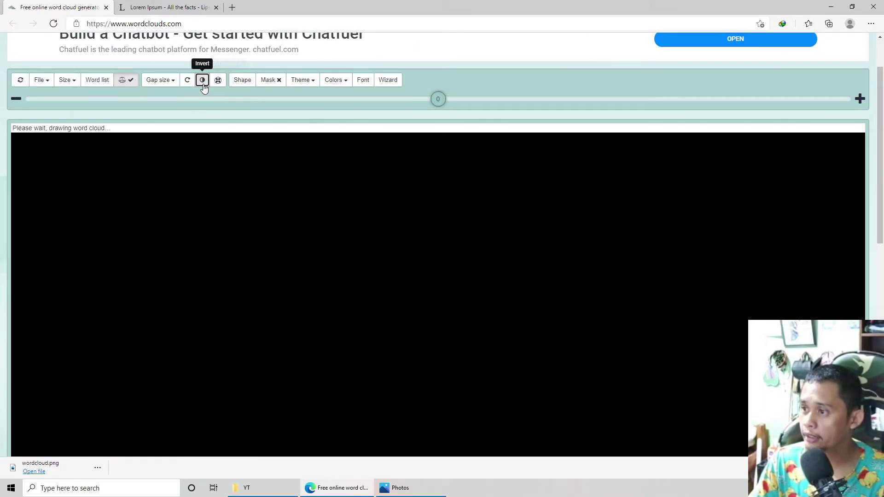
pyautogui.scroll(-5, 740, 404)
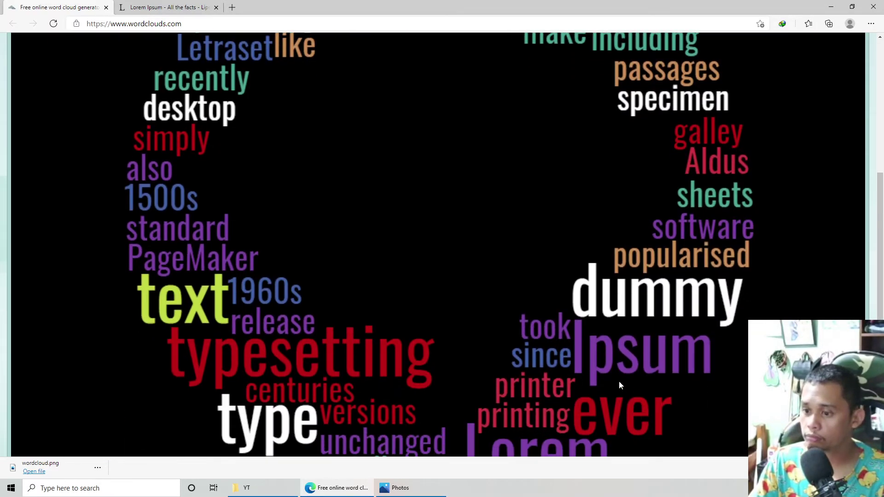
pyautogui.scroll(5, 599, 401)
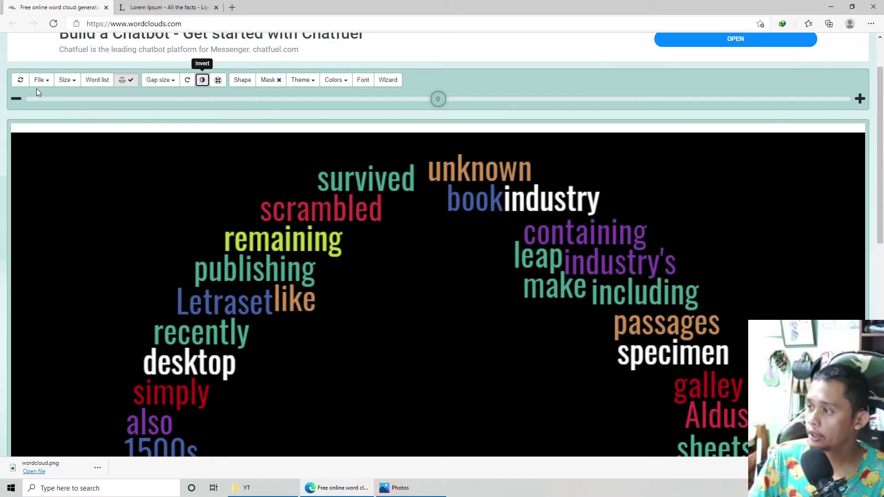
# - Save the word cloud as an HD PNG image named wordcloud and download it
pyautogui.click(39, 80)
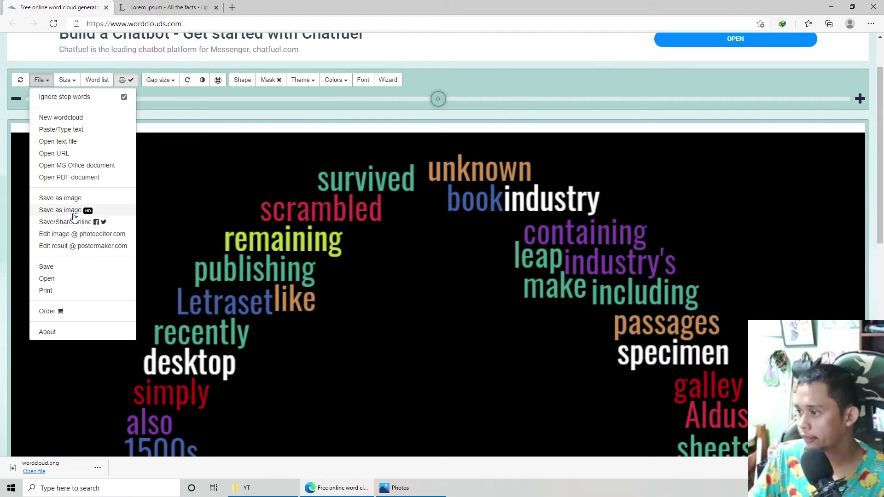
pyautogui.click(60, 210)
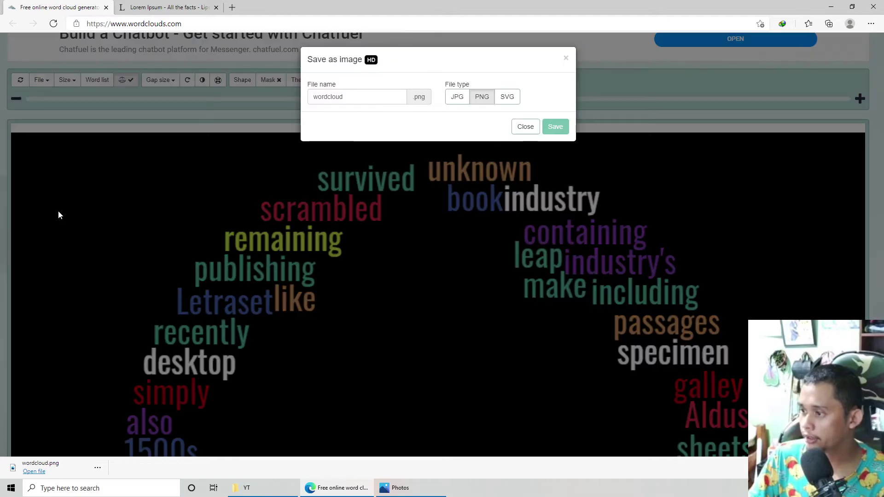
pyautogui.click(457, 100)
pyautogui.click(482, 100)
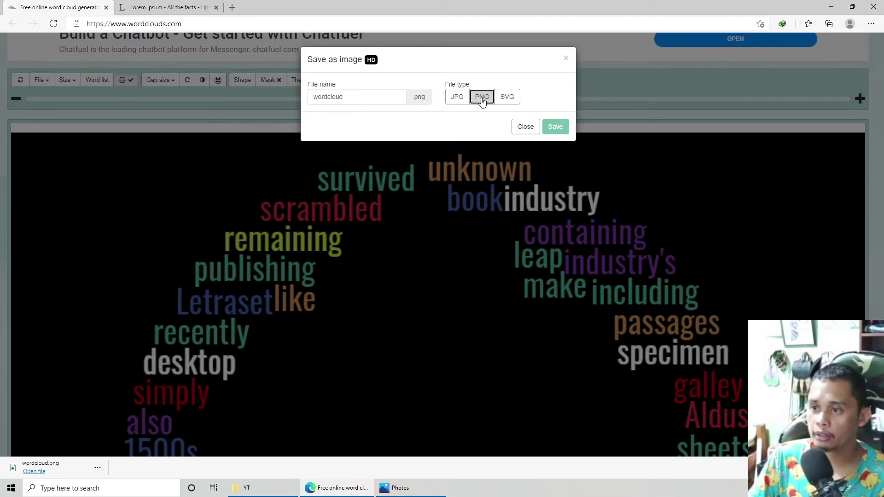
pyautogui.click(556, 127)
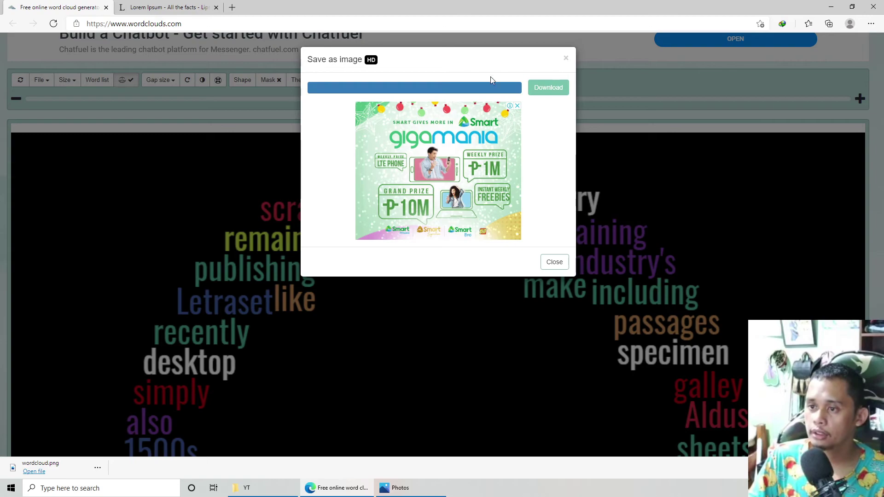
pyautogui.click(543, 88)
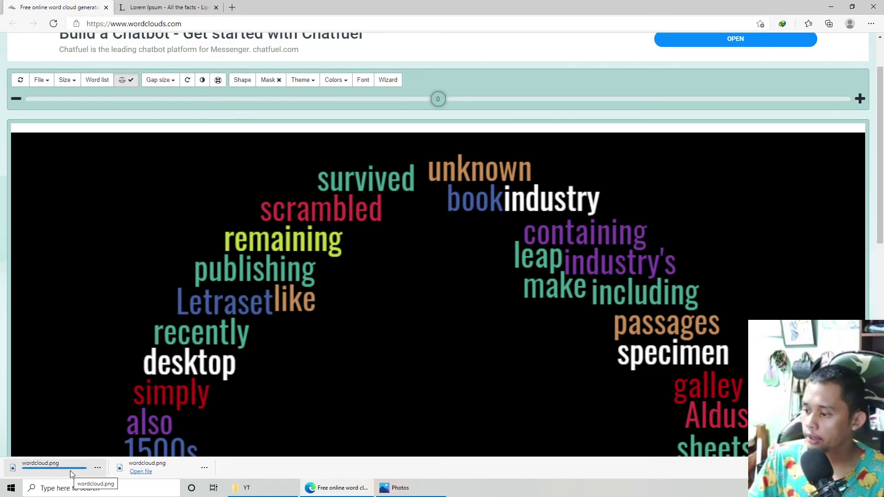
# - Open the newly downloaded wordcloud.png in Photos, view it maximized and return to the word cloud page
pyautogui.click(62, 472)
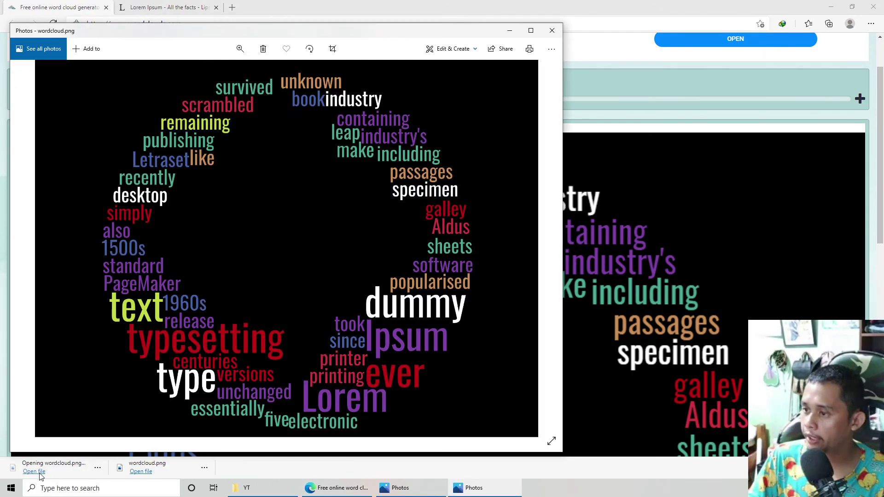
pyautogui.click(533, 30)
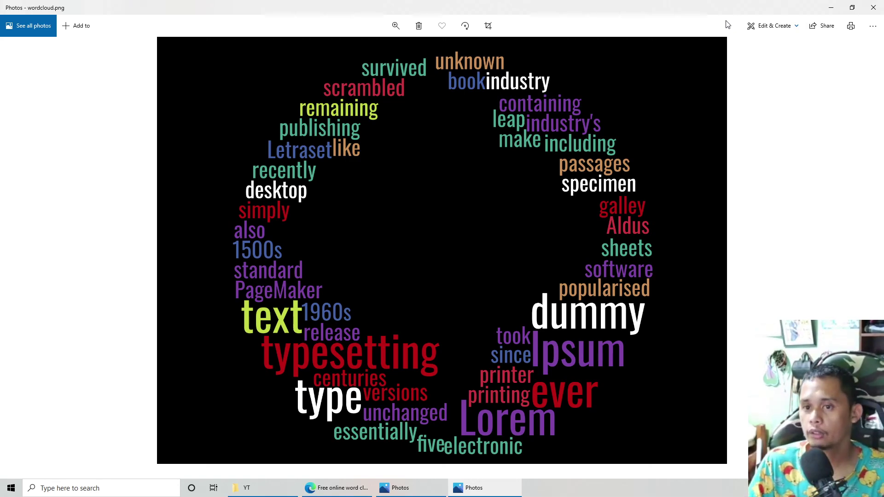
pyautogui.click(831, 8)
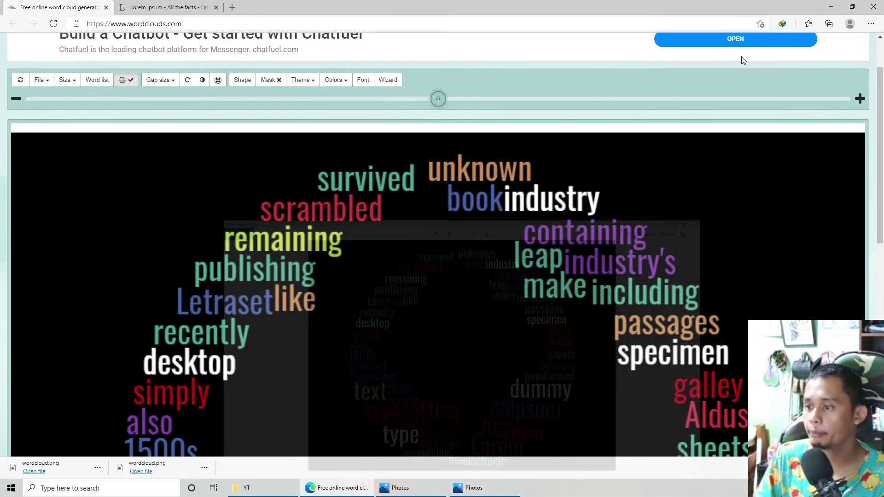
pyautogui.scroll(2, 180, 169)
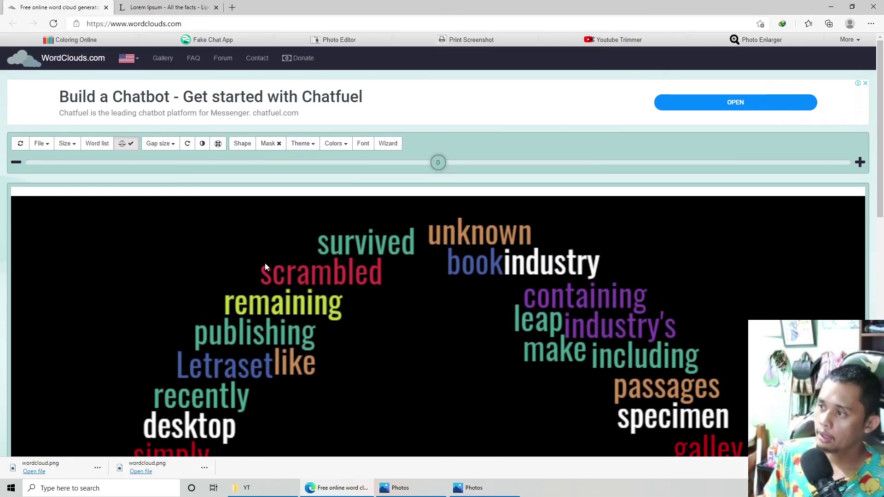